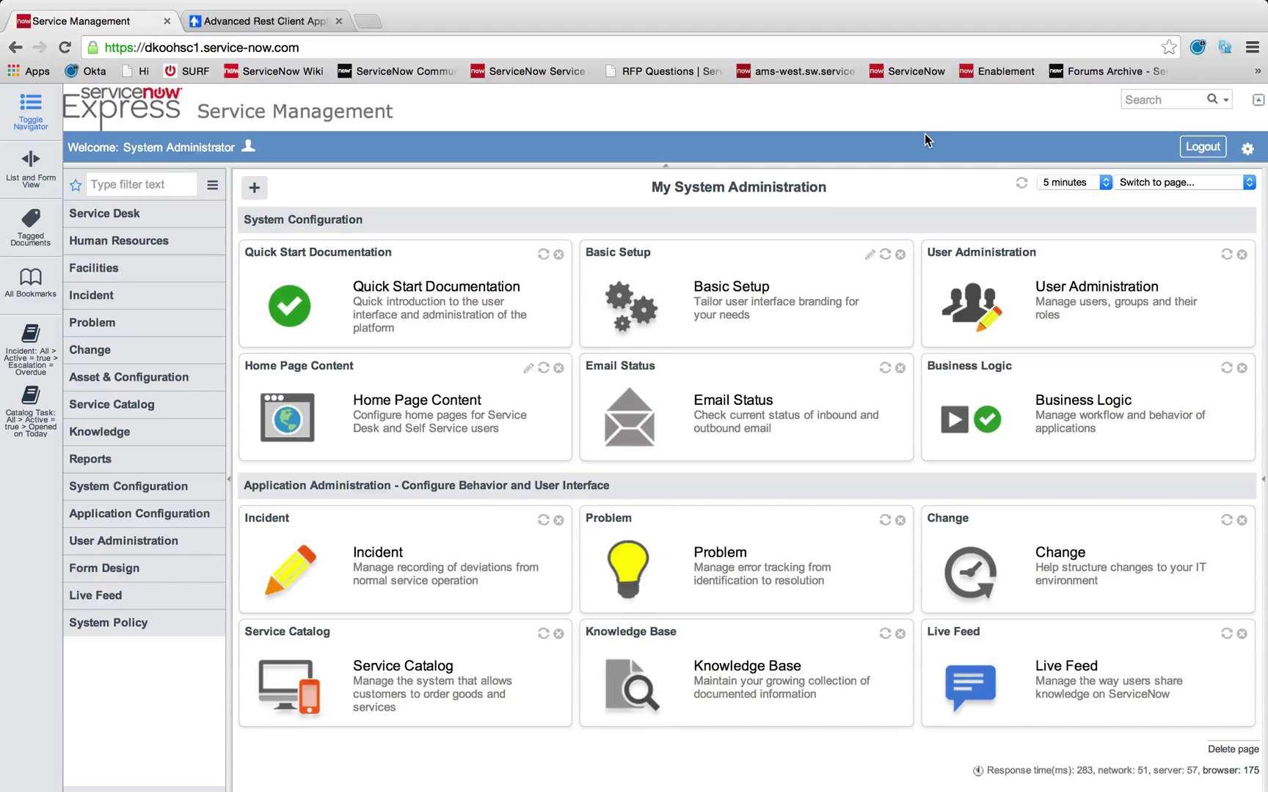
Step: Expand Incident in the ServiceNow navigator and open the active incidents list of 161 records
key(ctrl+Left)
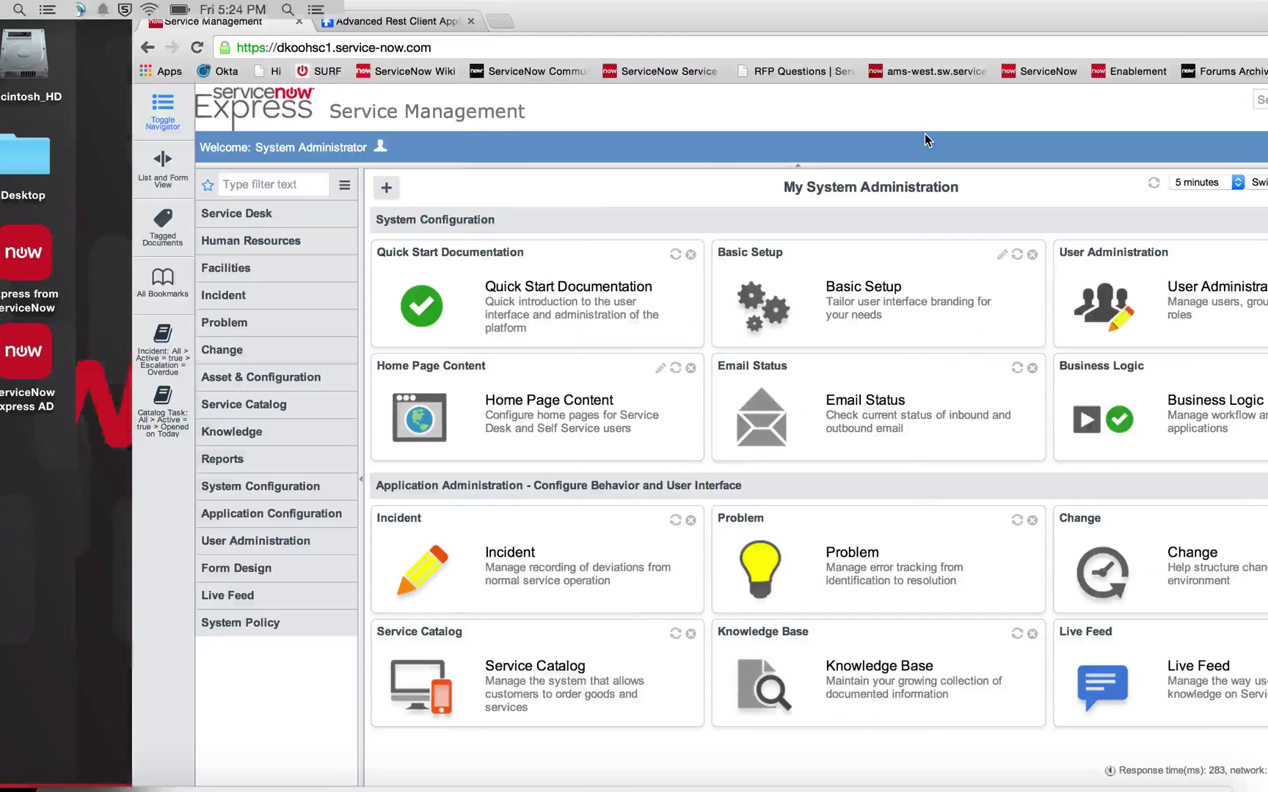
key(ctrl+Right)
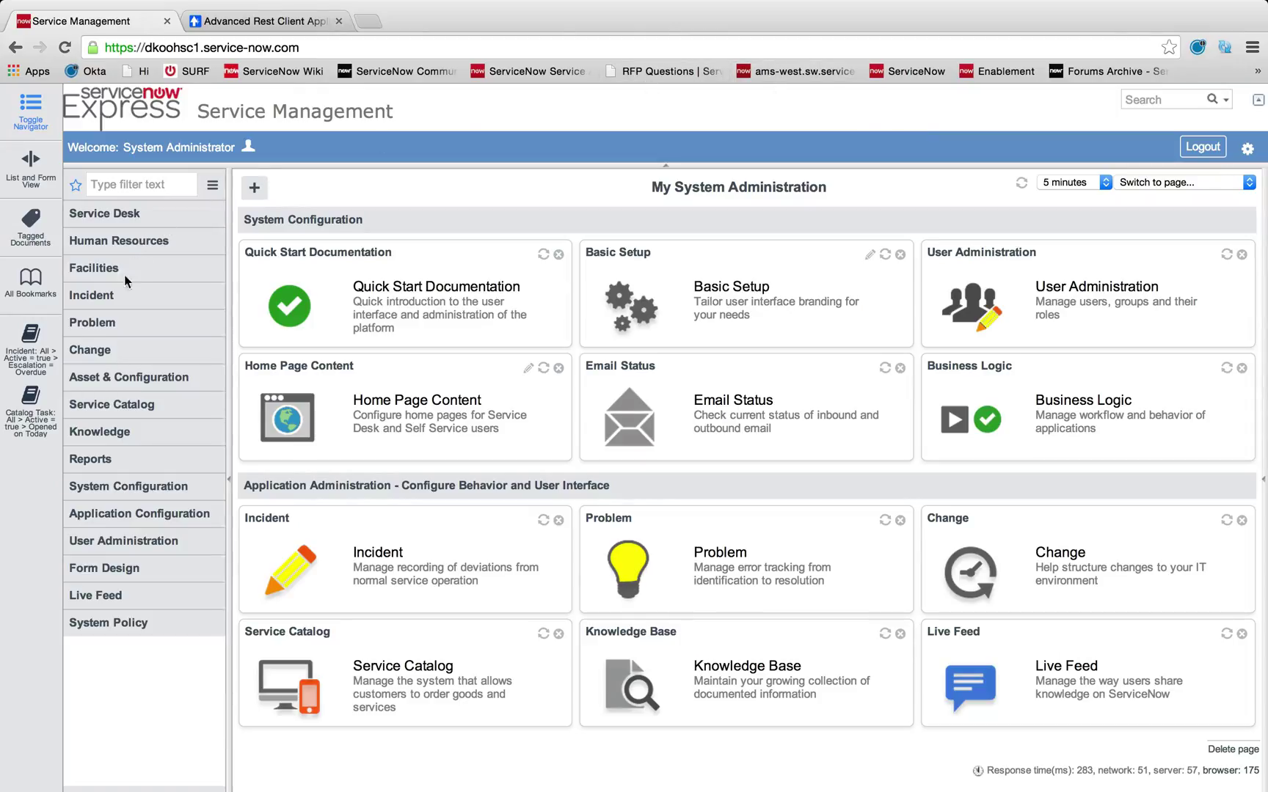
click(112, 295)
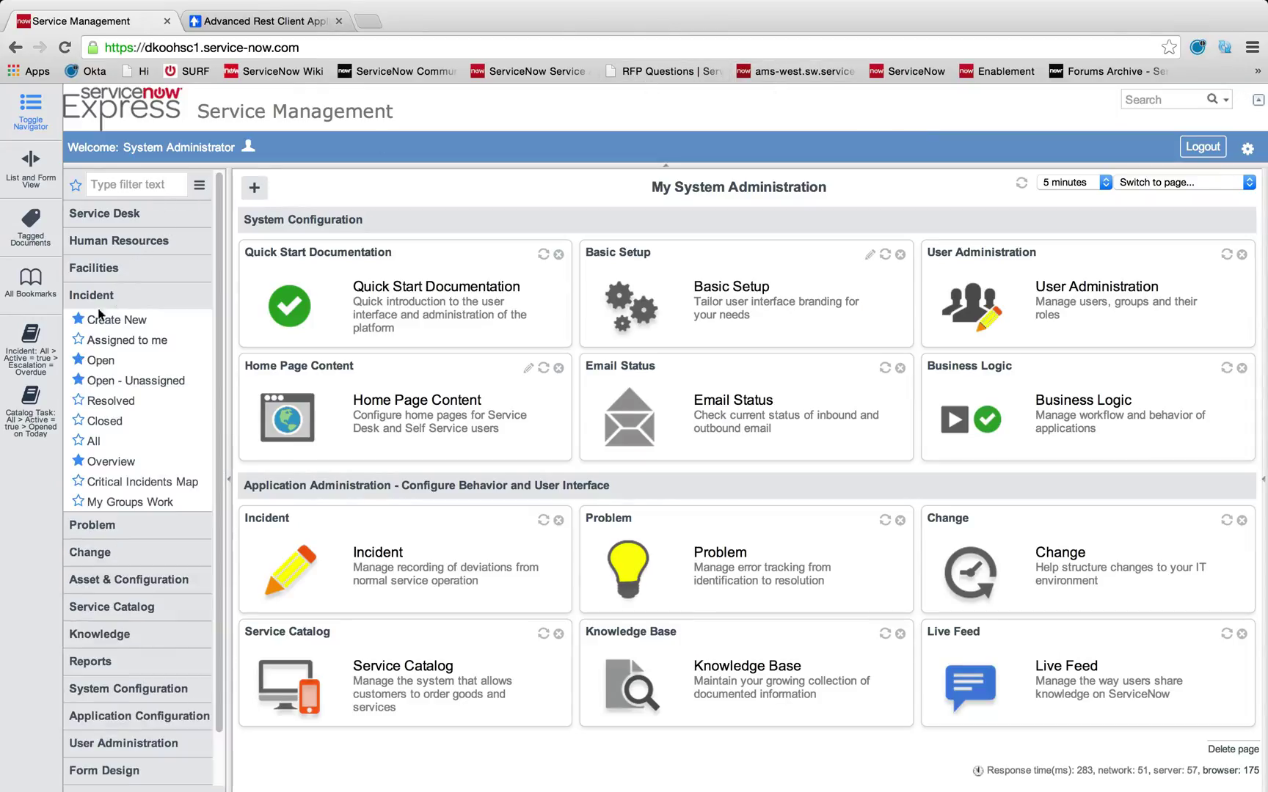
click(100, 361)
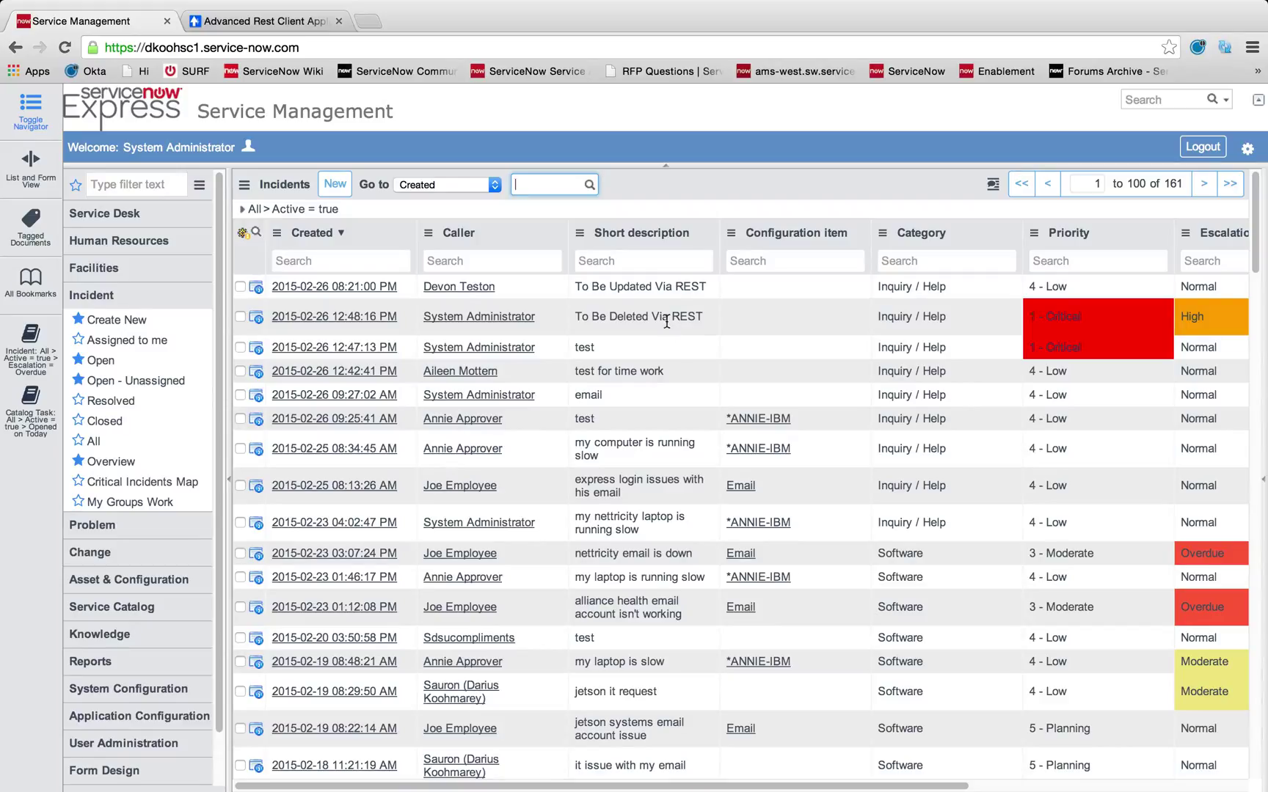
Step: Switch to Advanced Rest Client and zoom the page in three levels
click(269, 27)
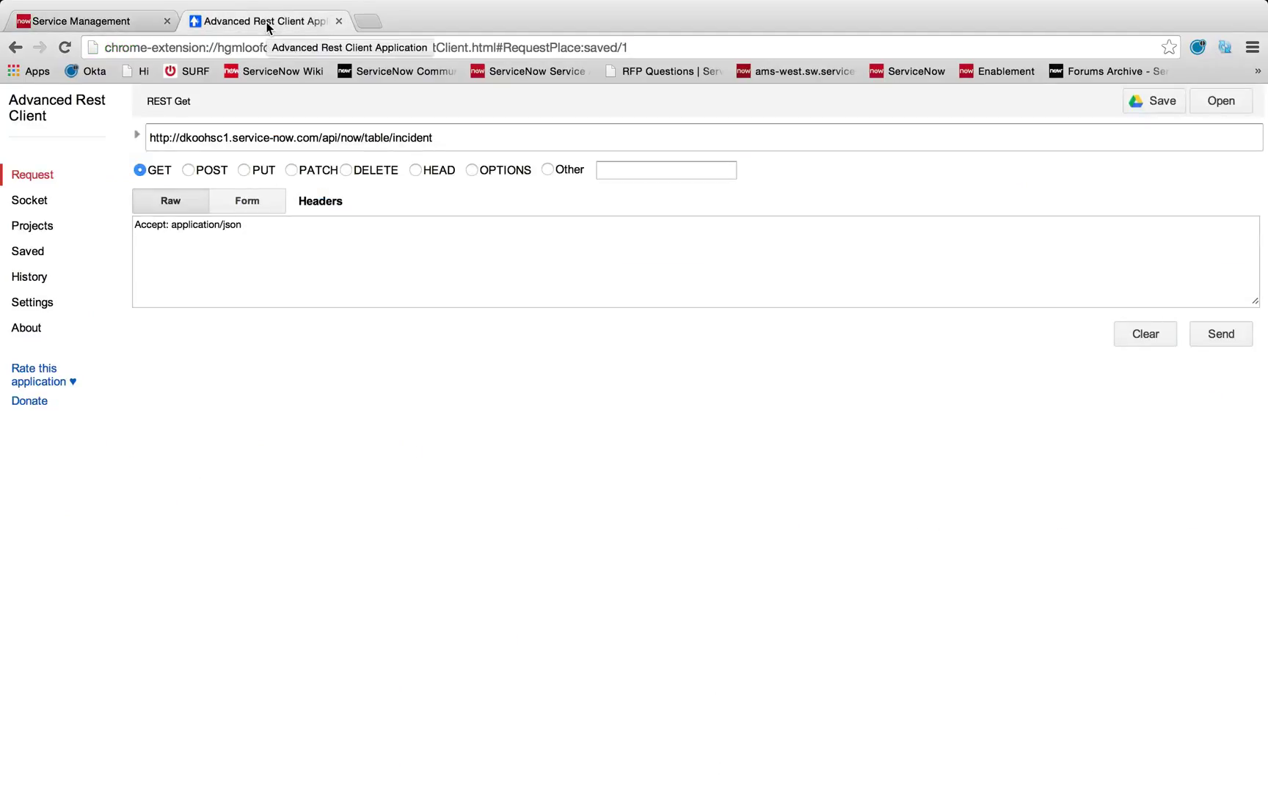
key(super+equal)
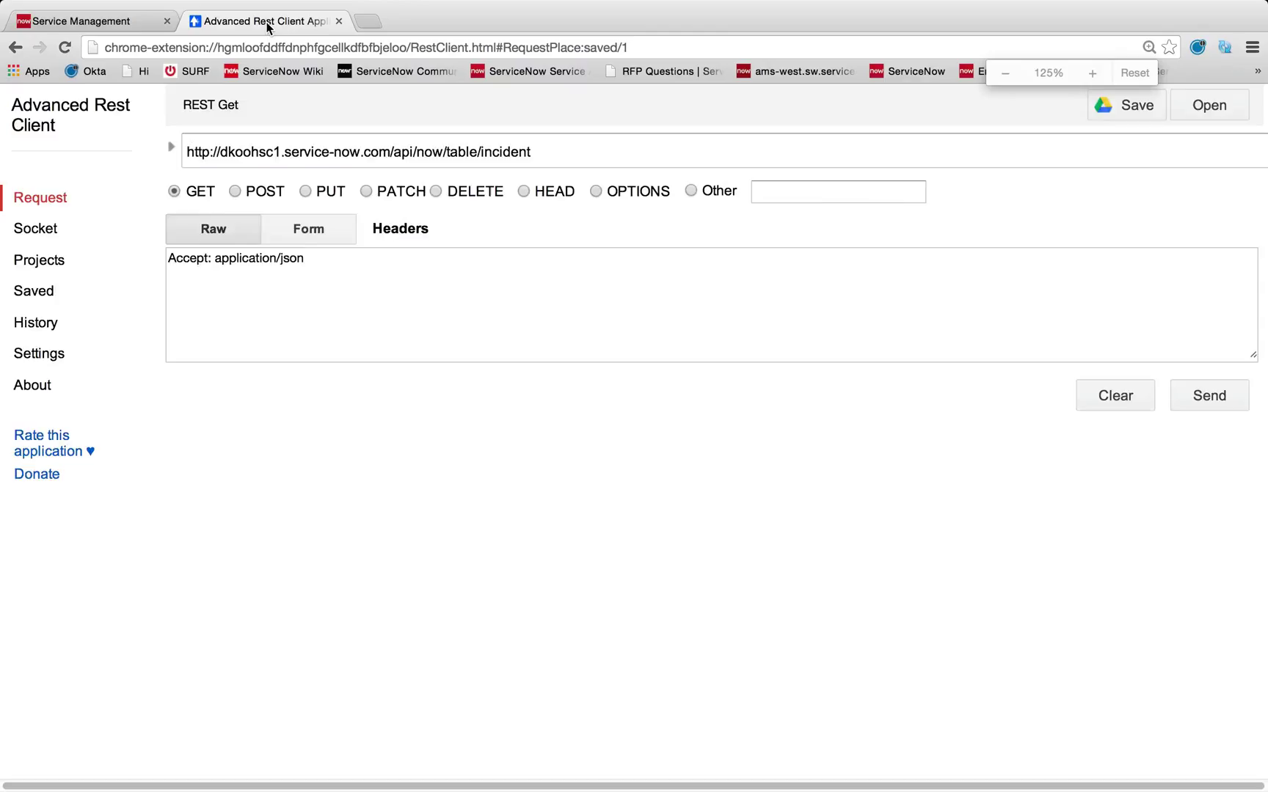
key(super+plus)
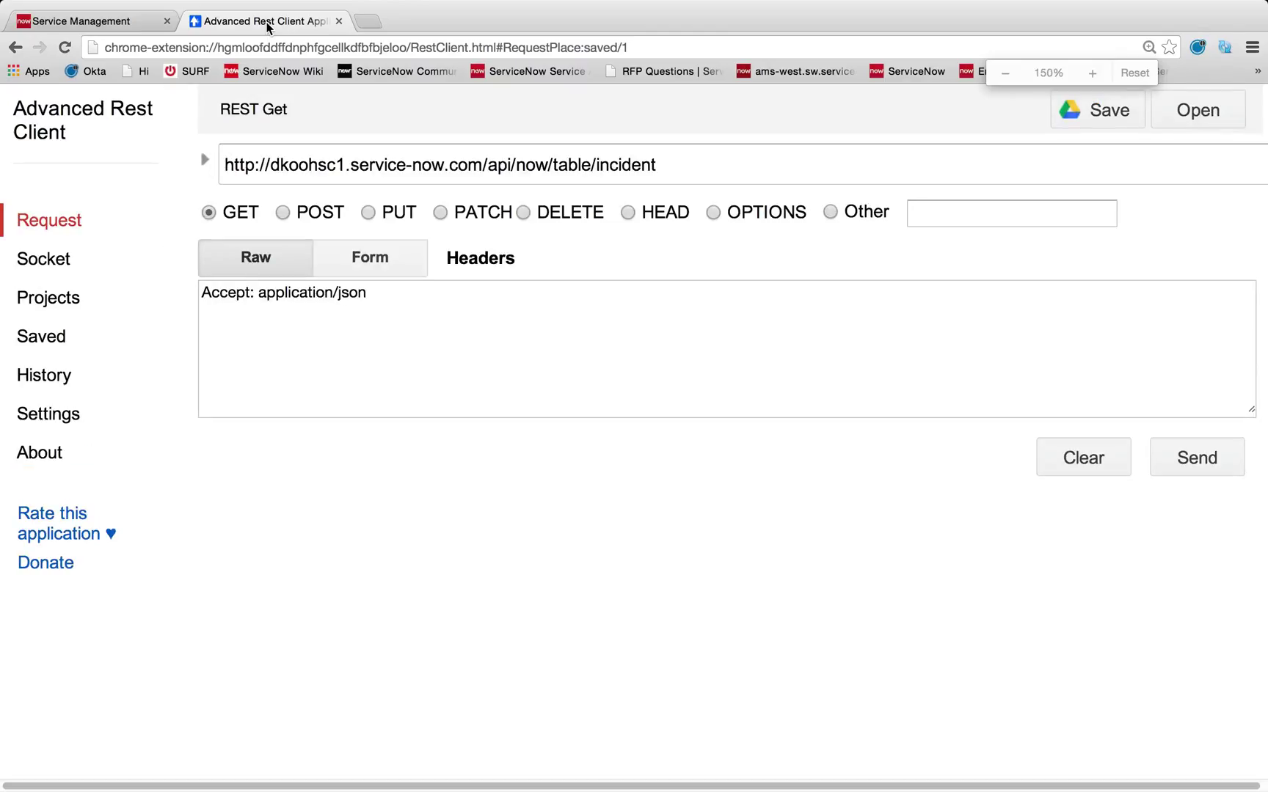
key(super+plus)
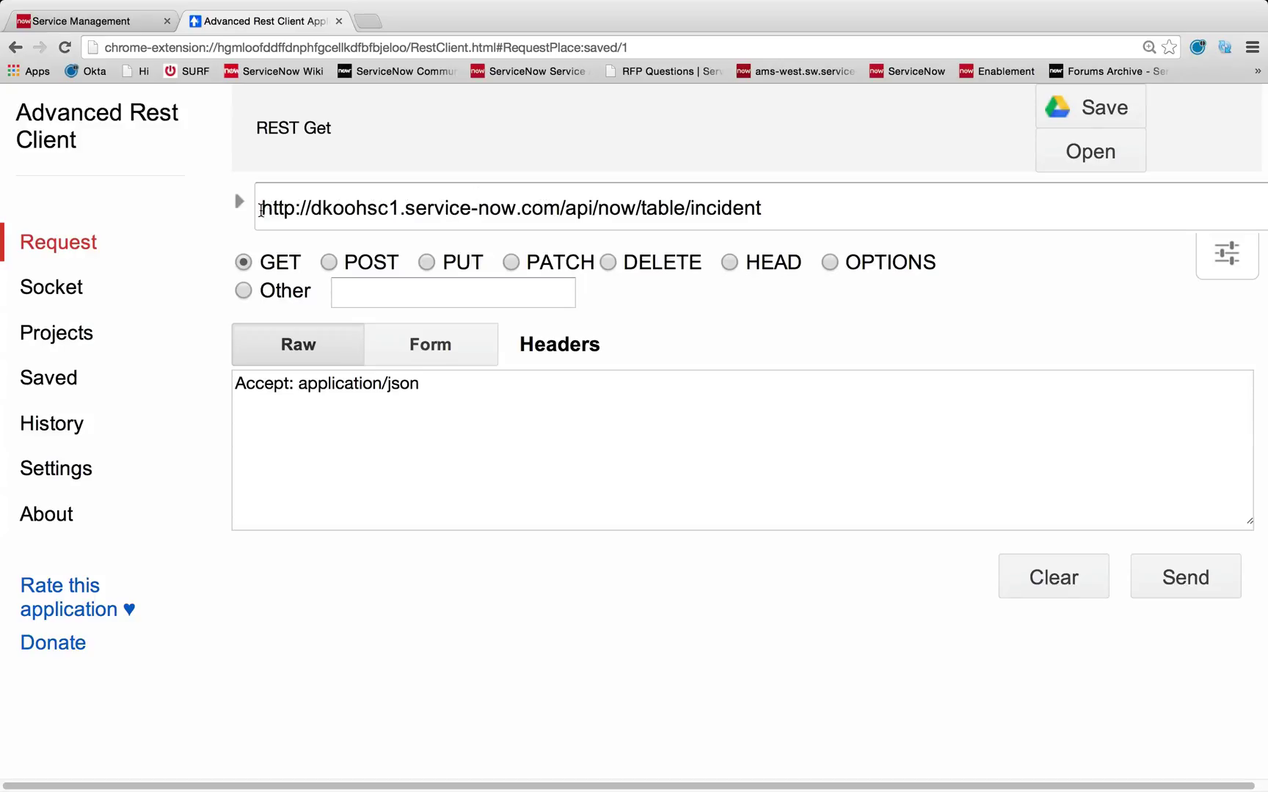
Step: Review the instance host and incident table in the URL, then send the REST Get request
drag(259, 205, 562, 202)
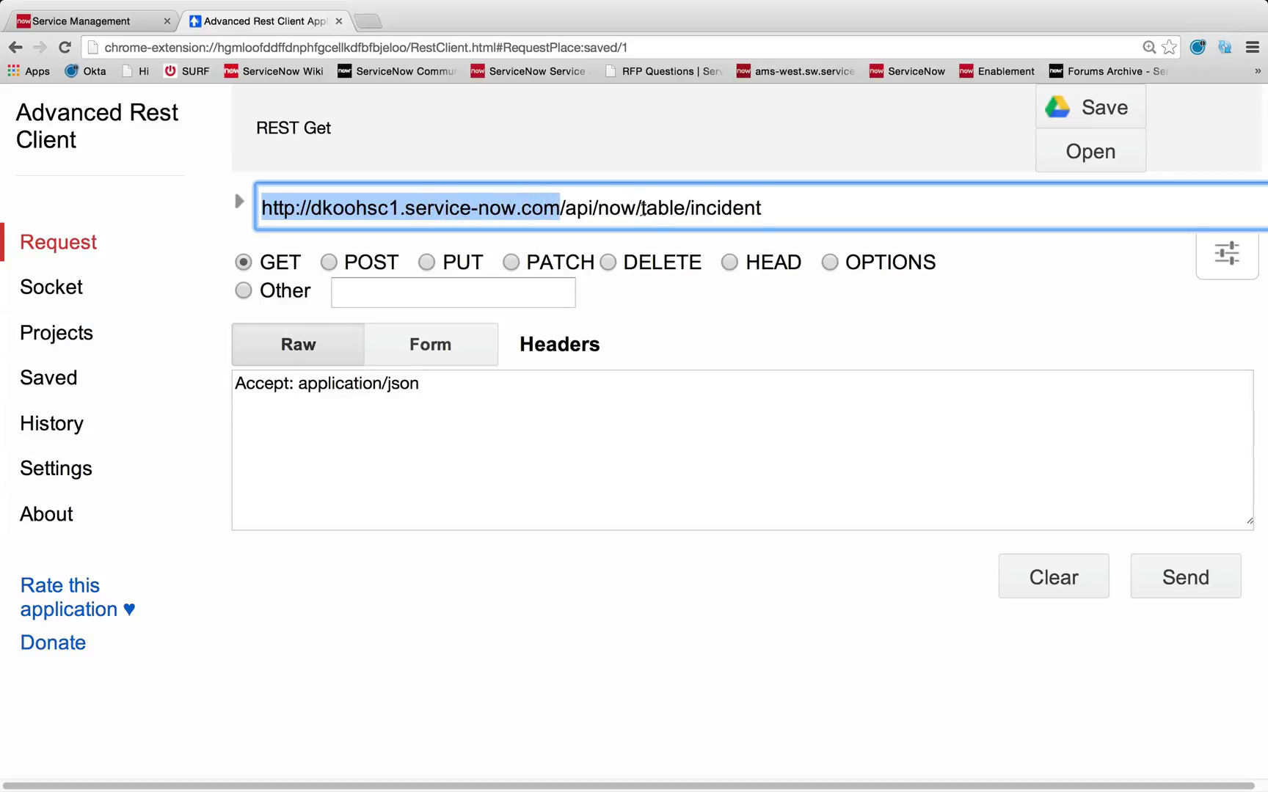
click(754, 208)
drag(765, 207, 264, 198)
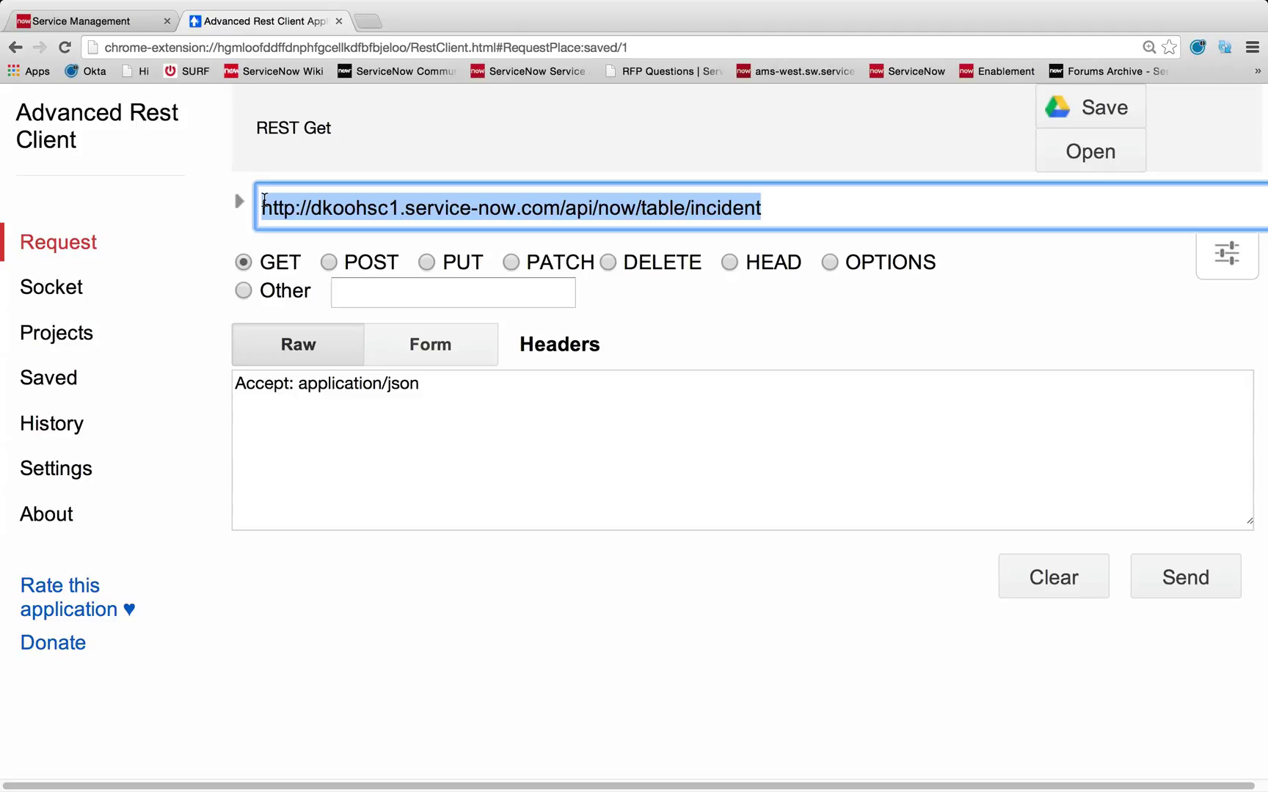
click(391, 150)
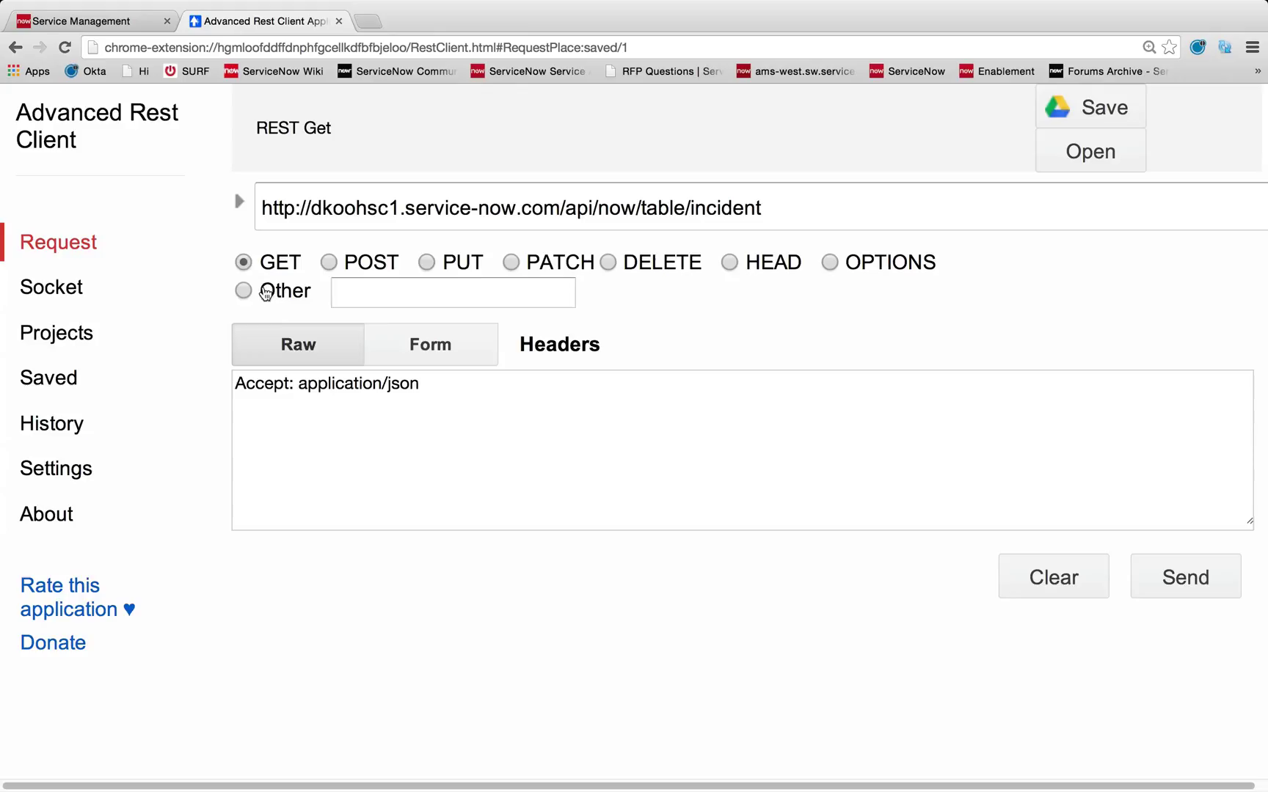
drag(689, 207, 775, 210)
click(764, 320)
click(1167, 584)
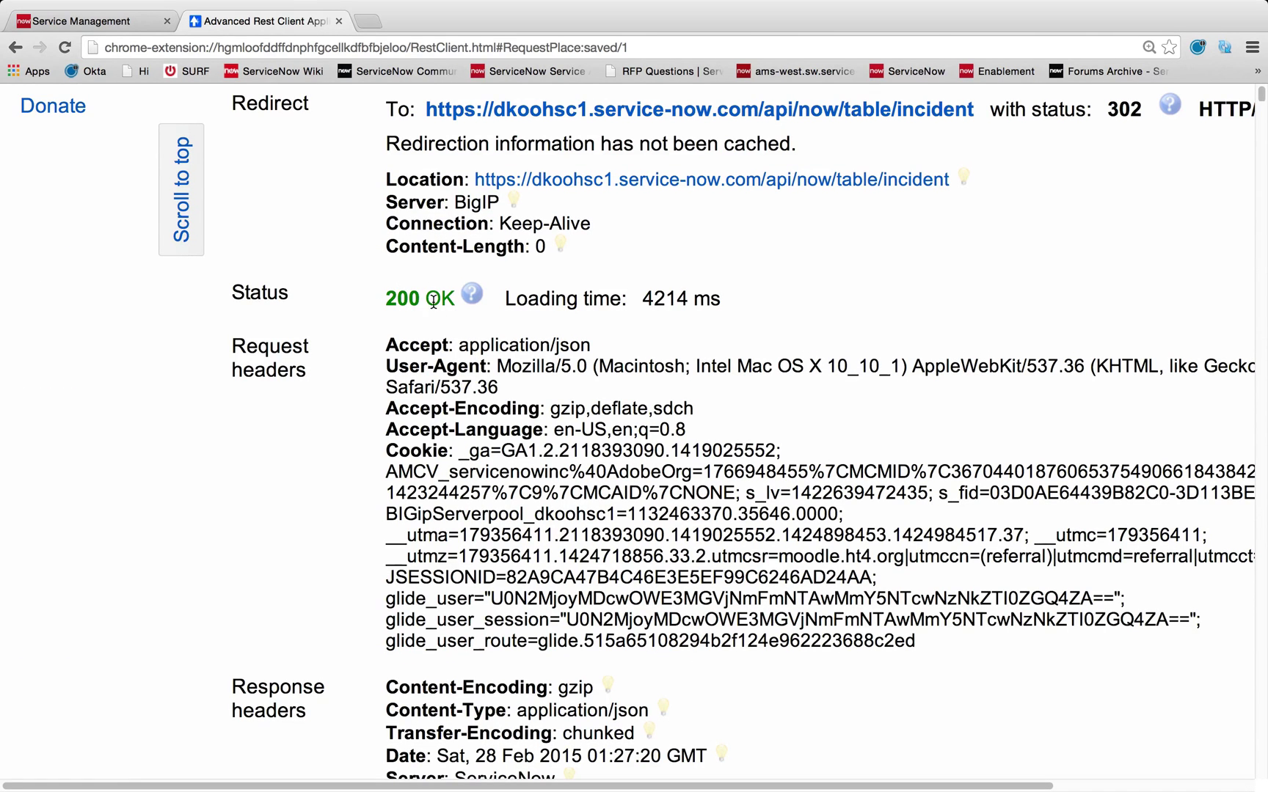
Step: Scroll the JSON response to the result [239] count and the first incident record
scroll(630, 383, down, 1)
scroll(630, 390, down, 5)
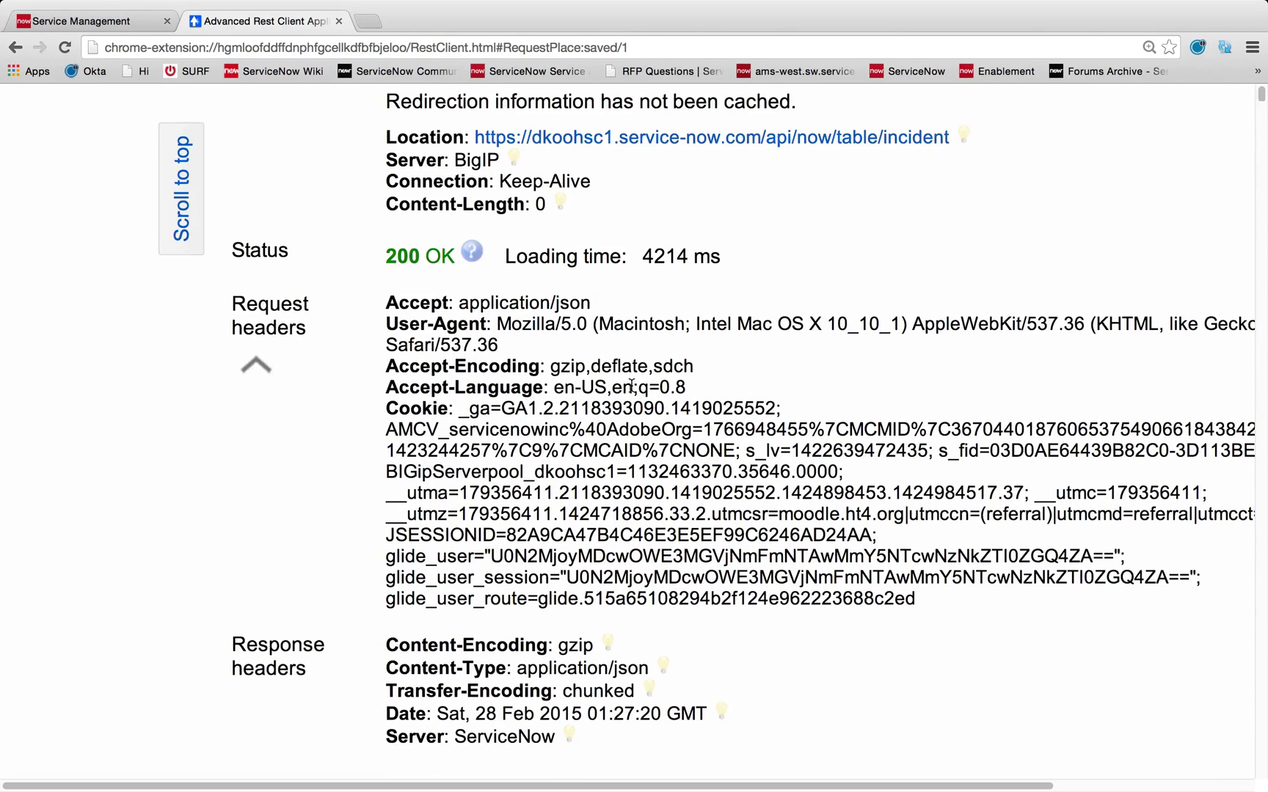
scroll(631, 387, down, 10)
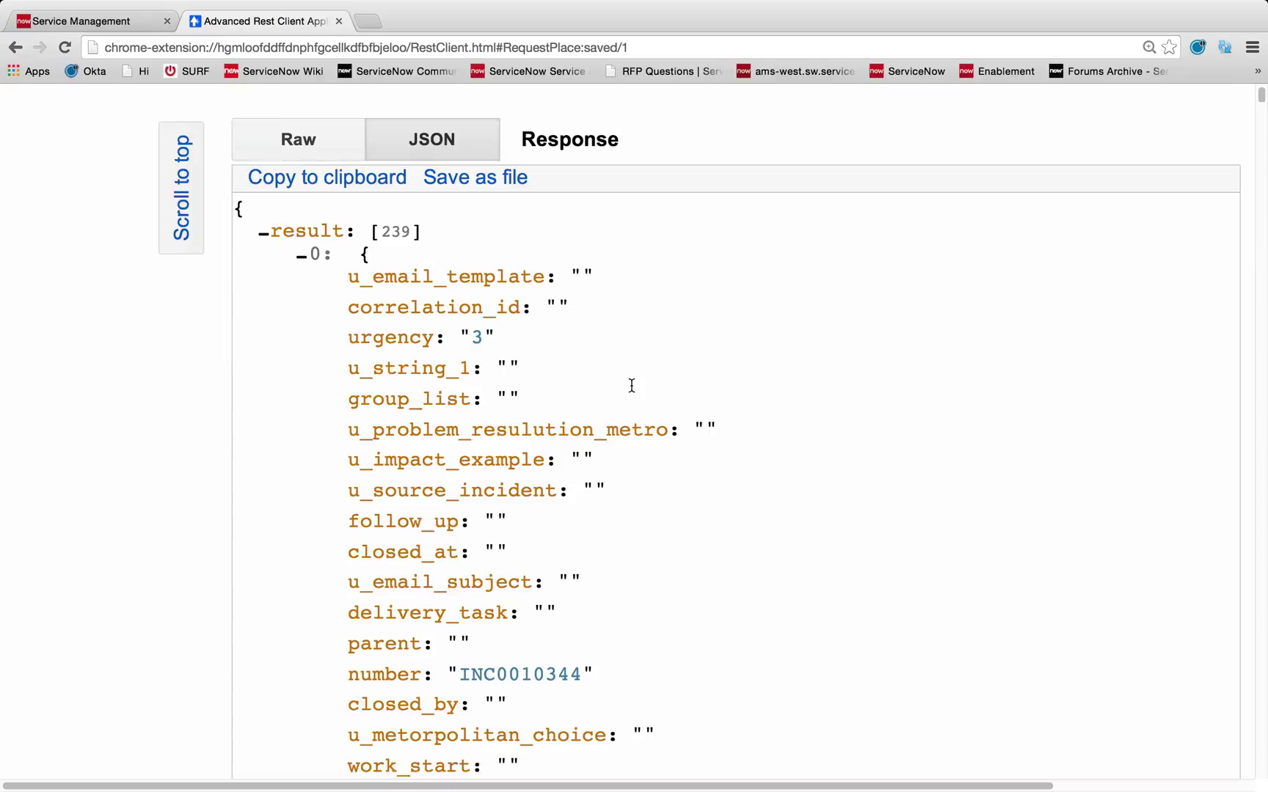
scroll(628, 385, down, 1)
drag(372, 228, 423, 229)
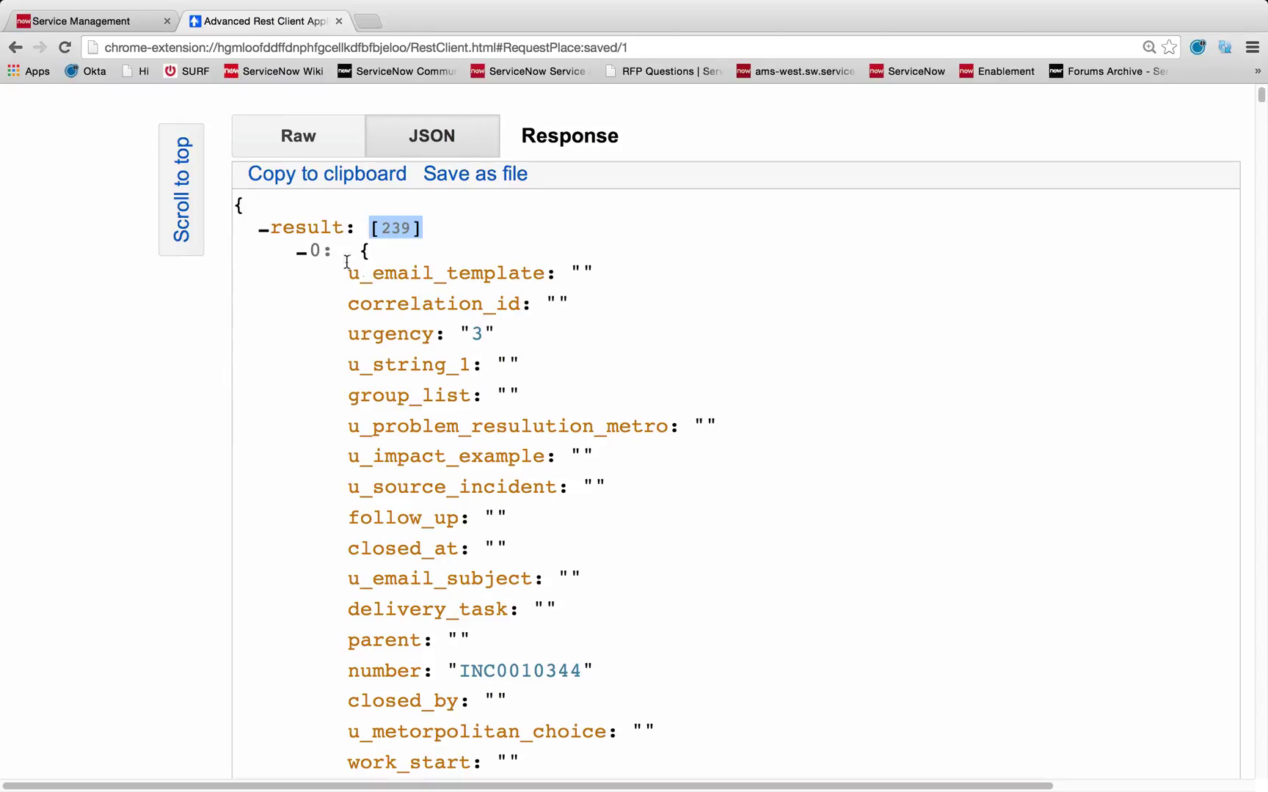
triple_click(314, 251)
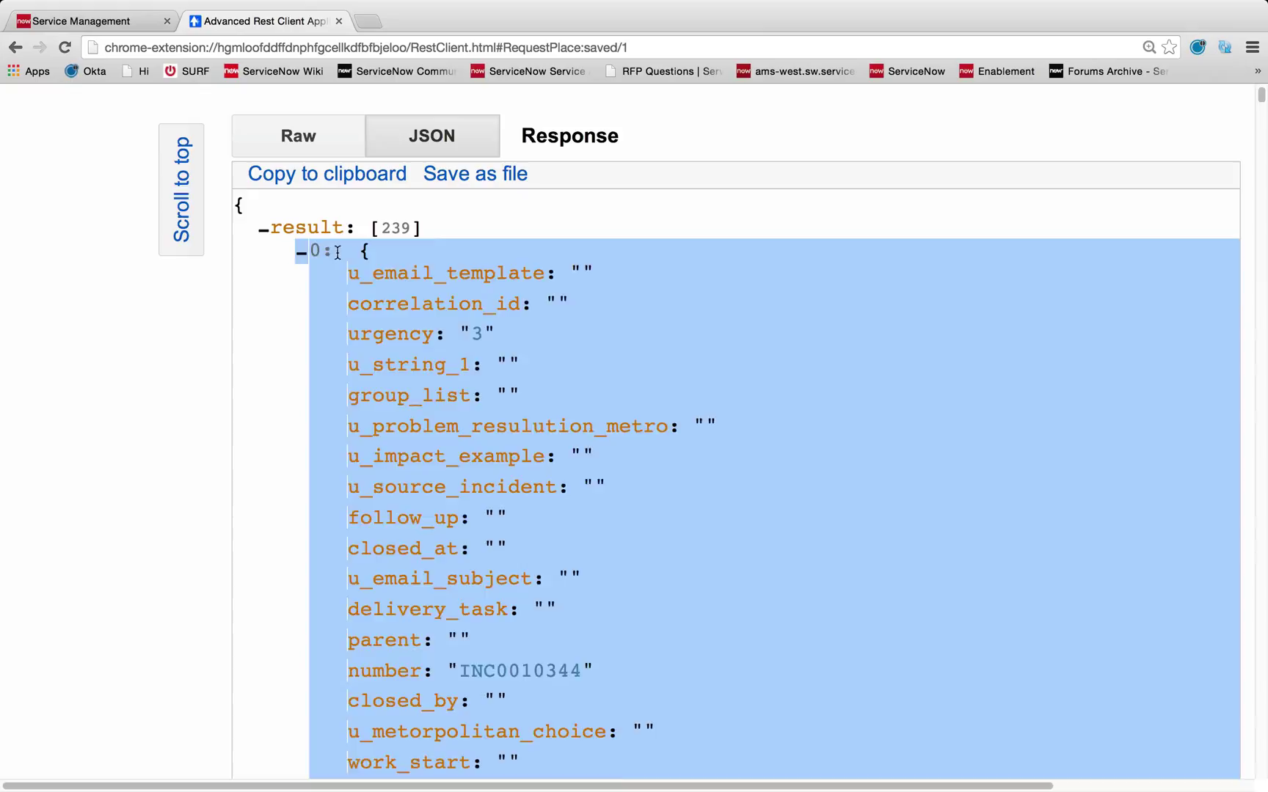
click(326, 253)
Step: Highlight the first record's urgency value, then scroll back up the response
scroll(373, 264, down, 1)
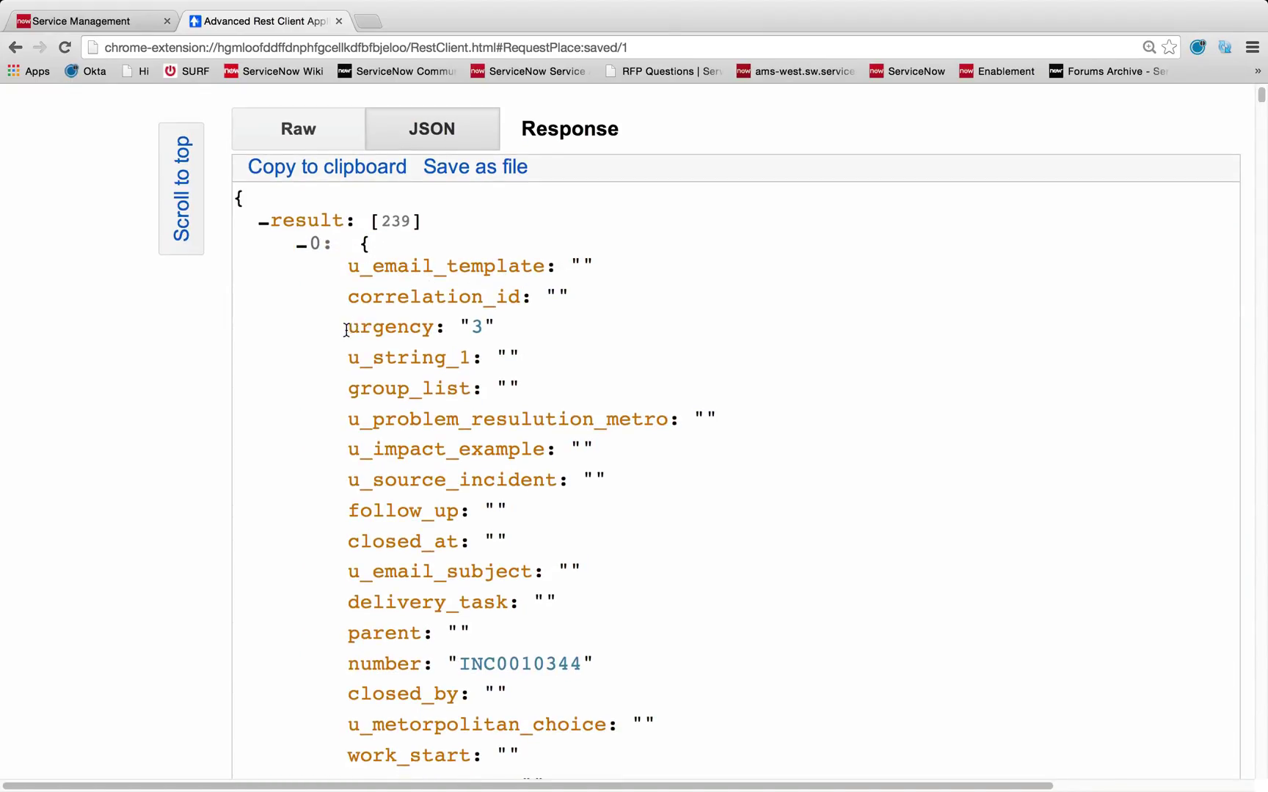
drag(348, 327, 479, 327)
scroll(518, 336, down, 2)
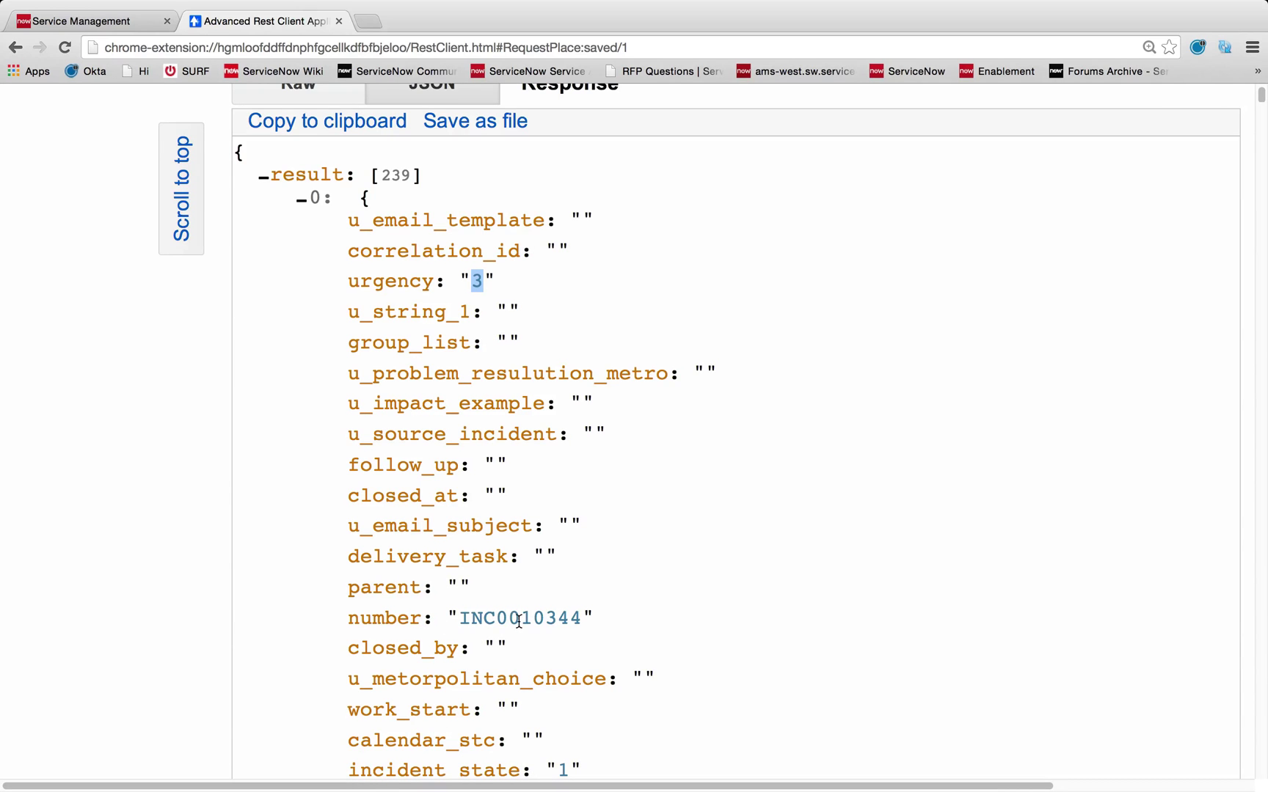
scroll(534, 616, down, 5)
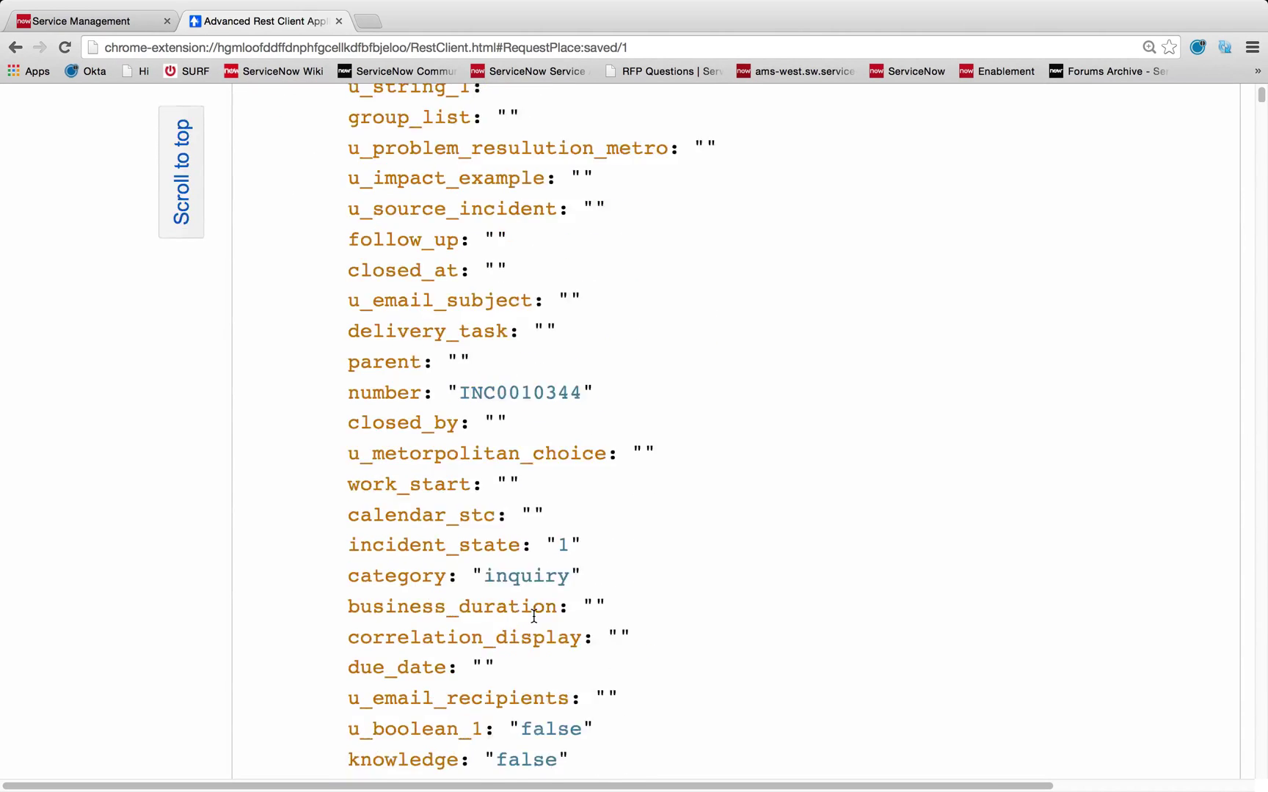
scroll(533, 620, up, 20)
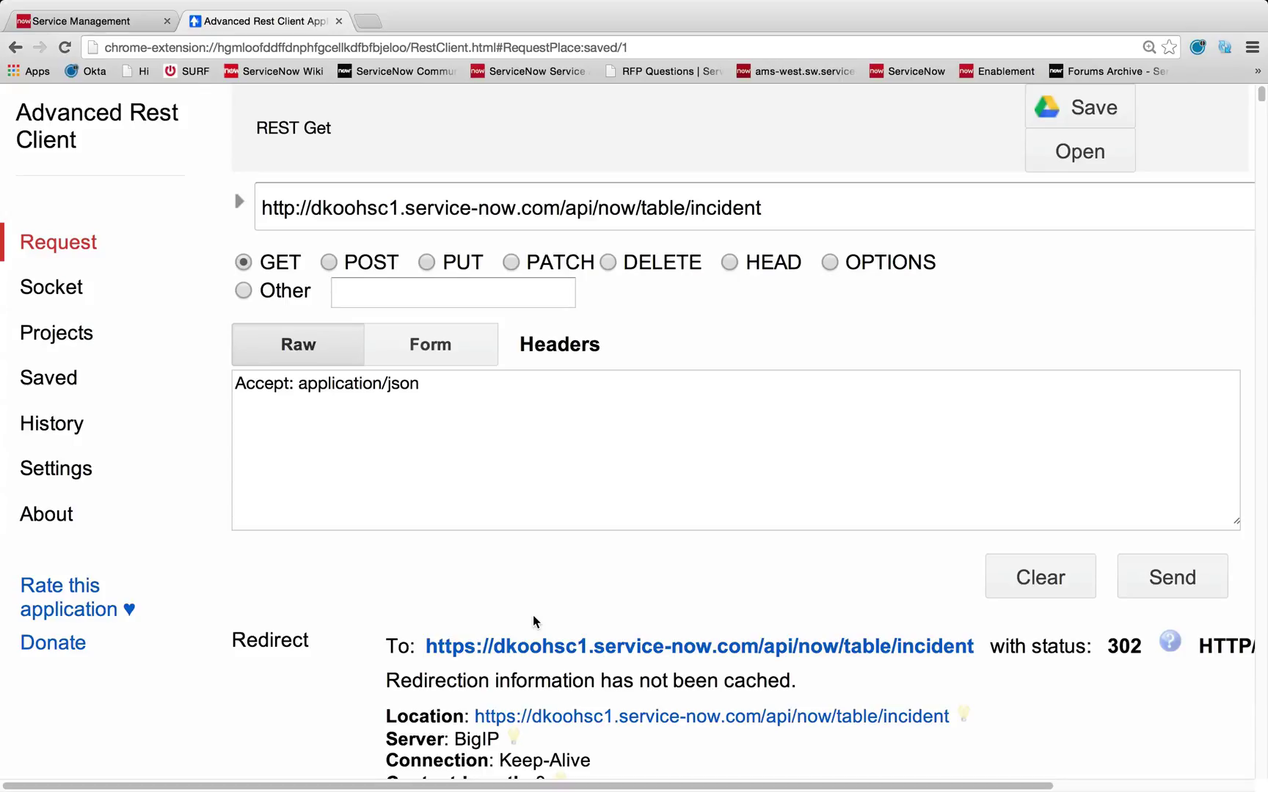
click(50, 376)
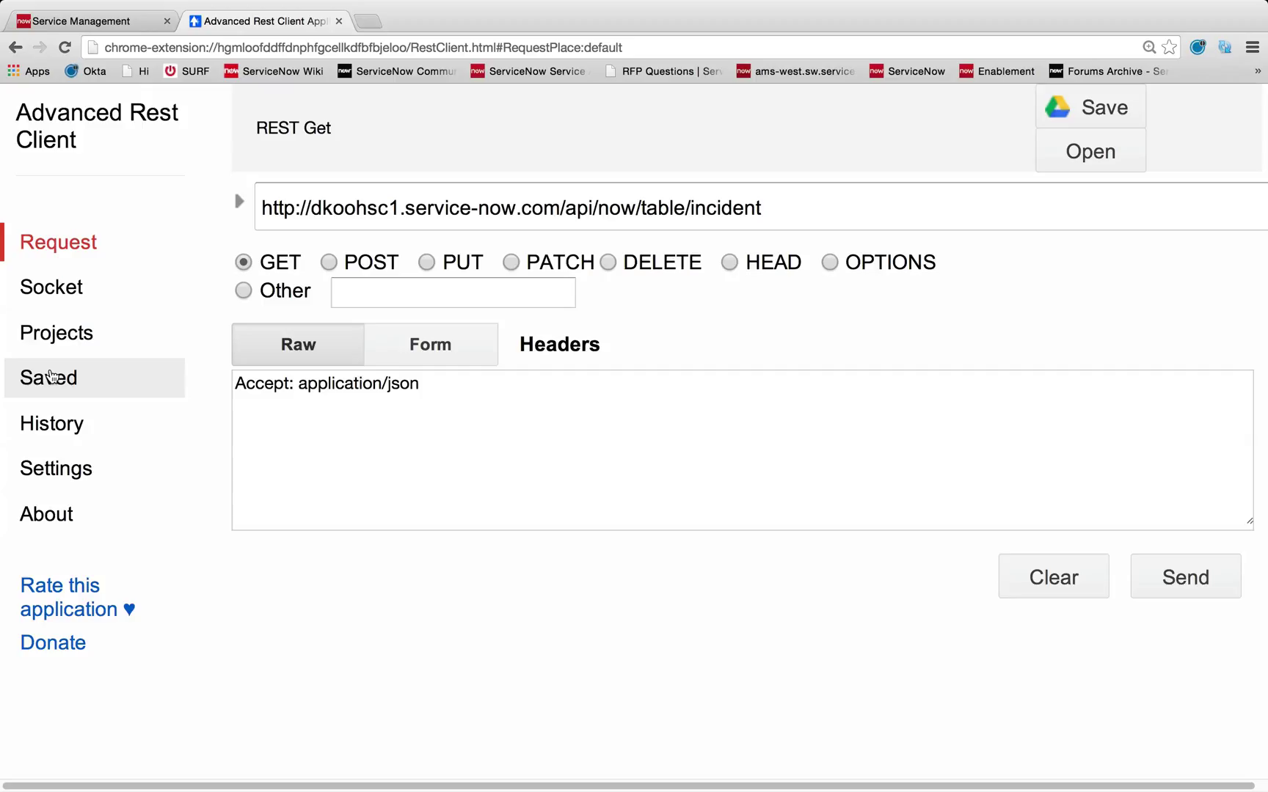
Step: Load the saved 'REST Get Dynamic' request and review its sysparm_query=sys_created_by=employee filter
click(49, 376)
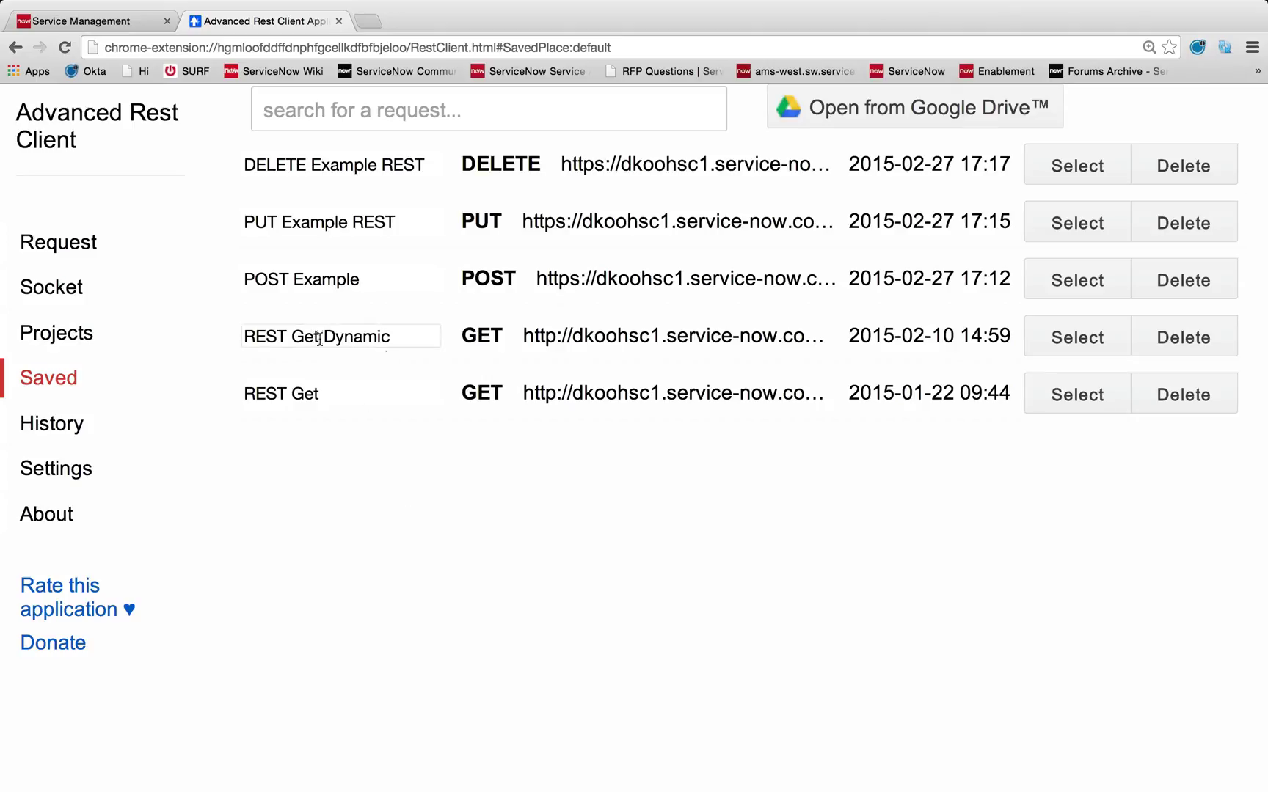
click(483, 340)
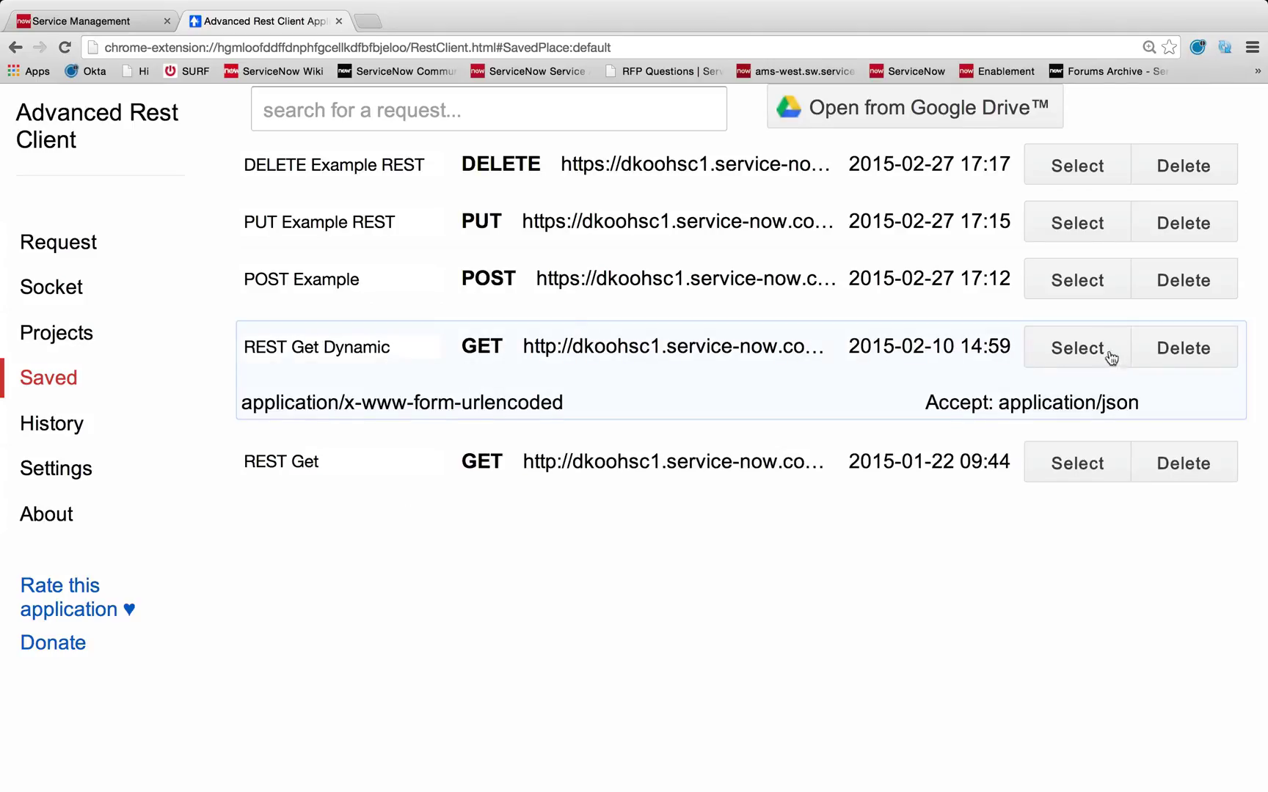
click(1087, 360)
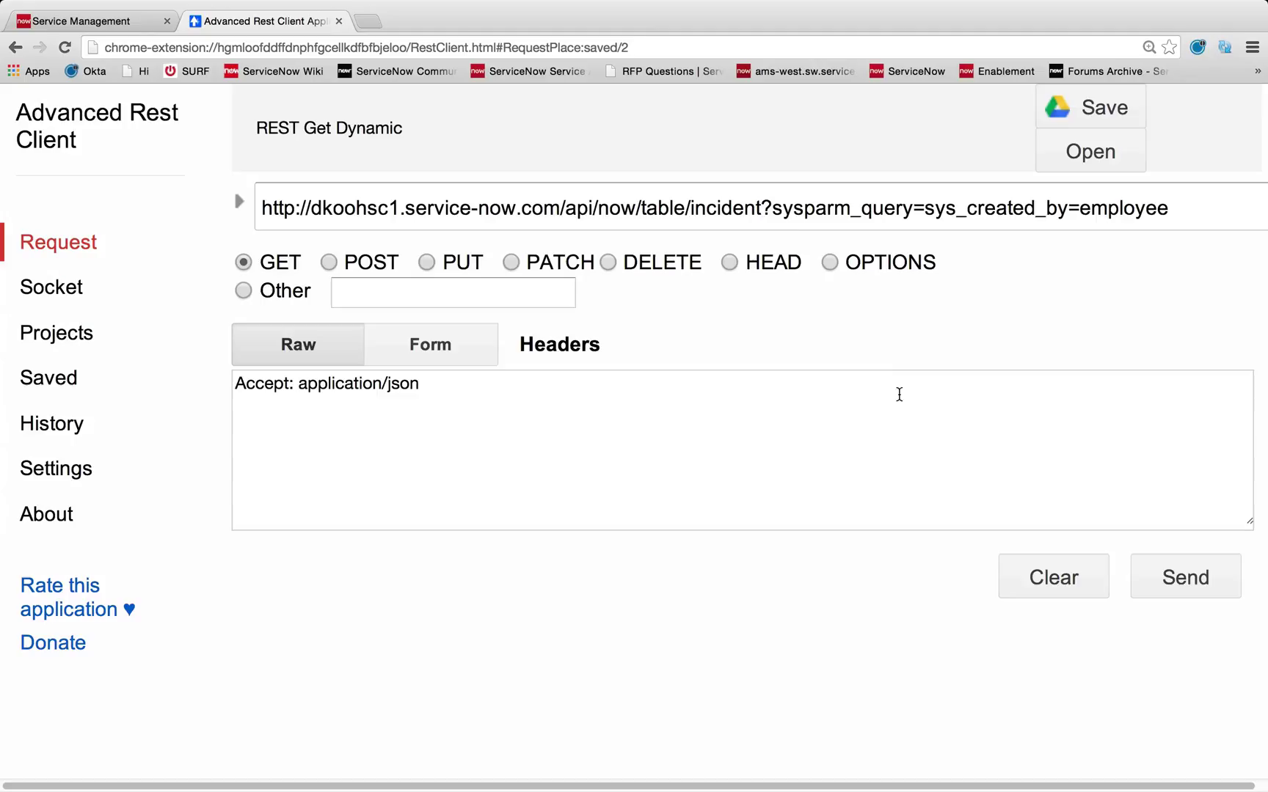
drag(772, 212, 1168, 213)
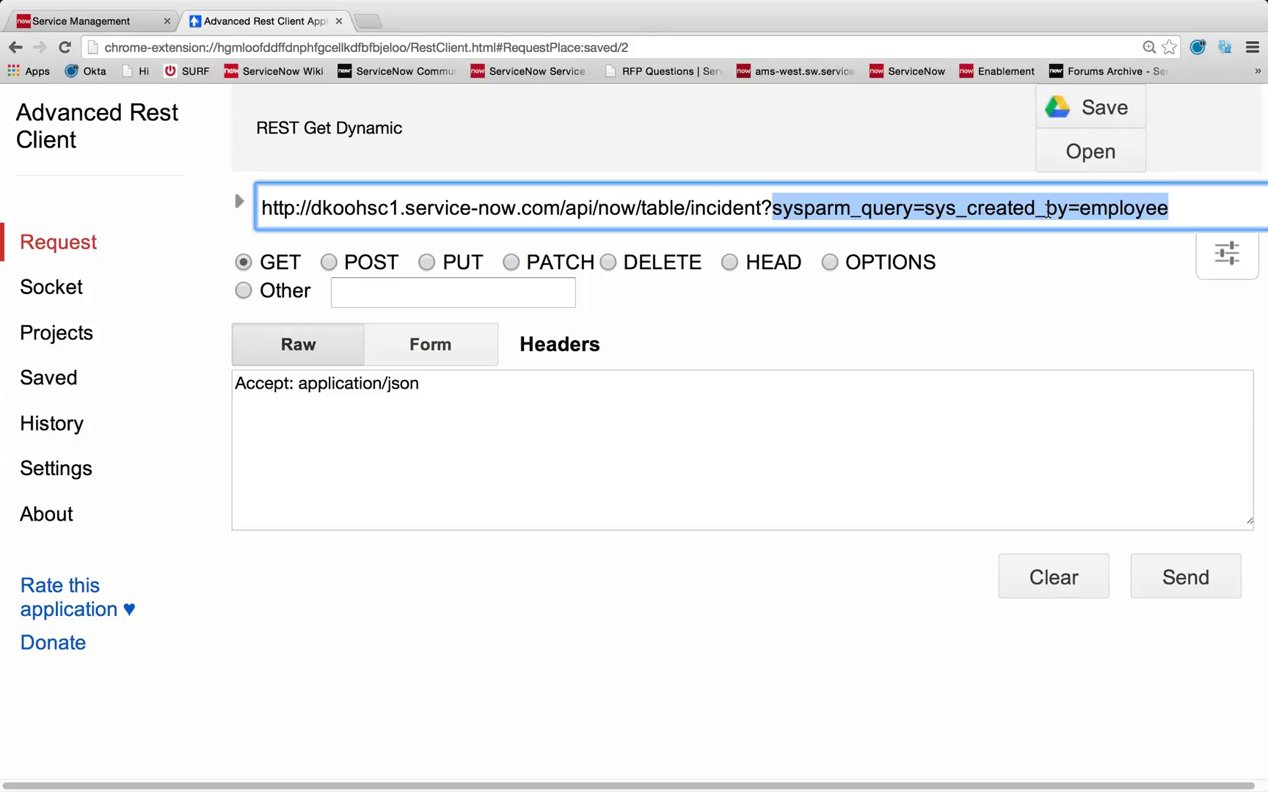
click(1110, 211)
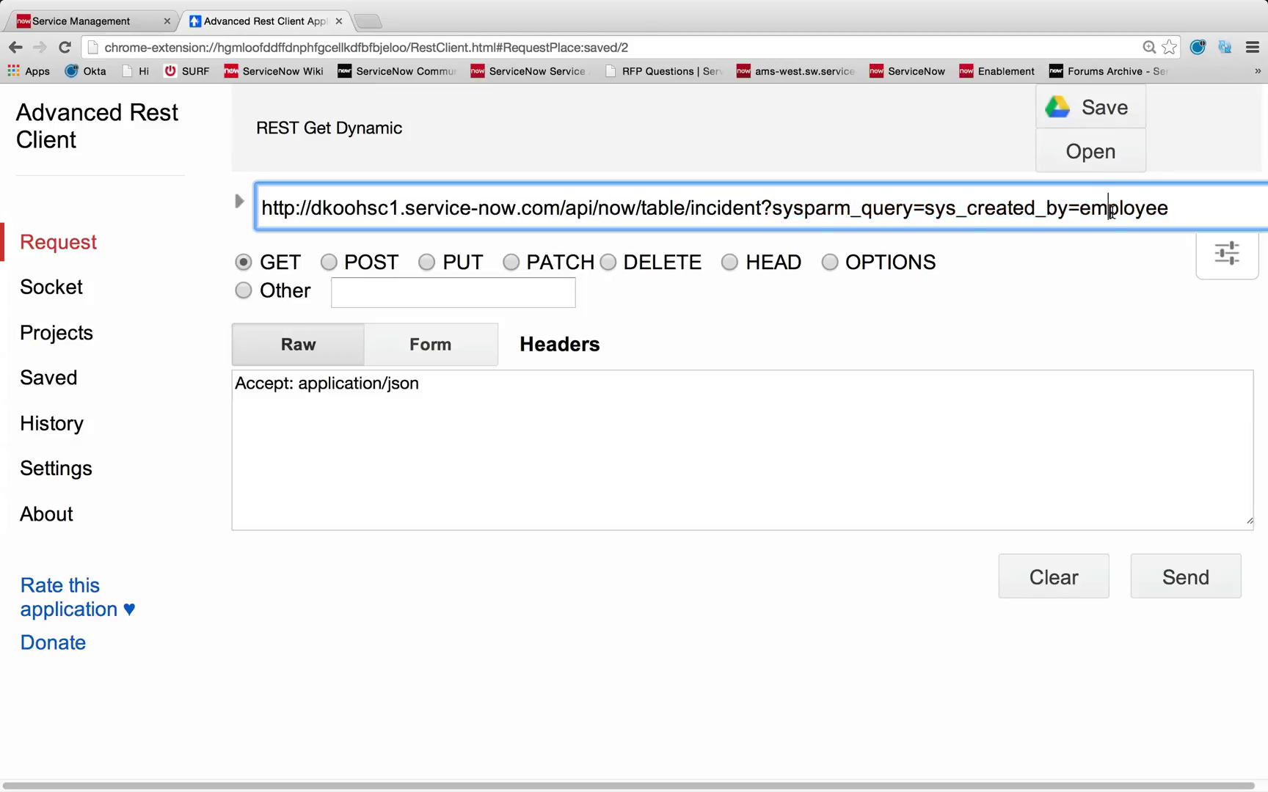
click(1020, 289)
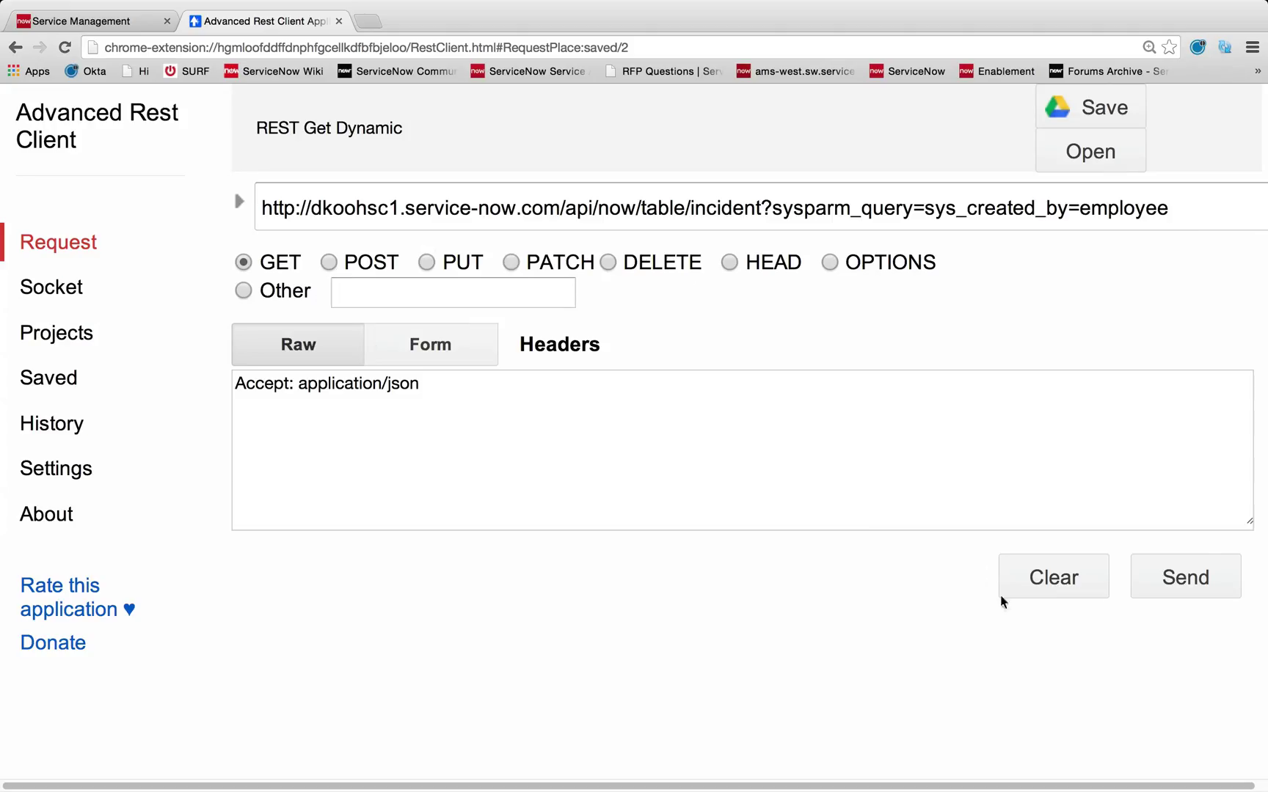
Step: Send the employee incident query and scroll through its 78 returned incidents
click(1168, 577)
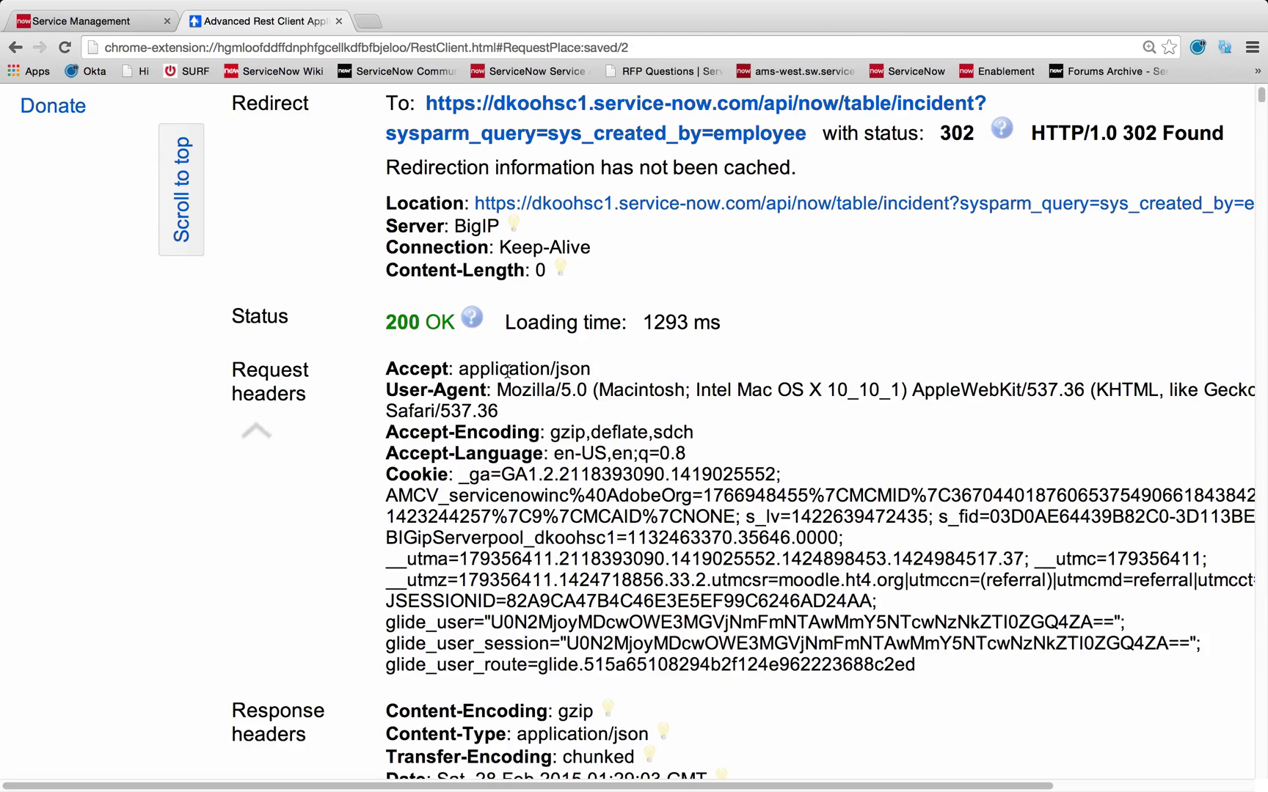
scroll(507, 371, down, 1)
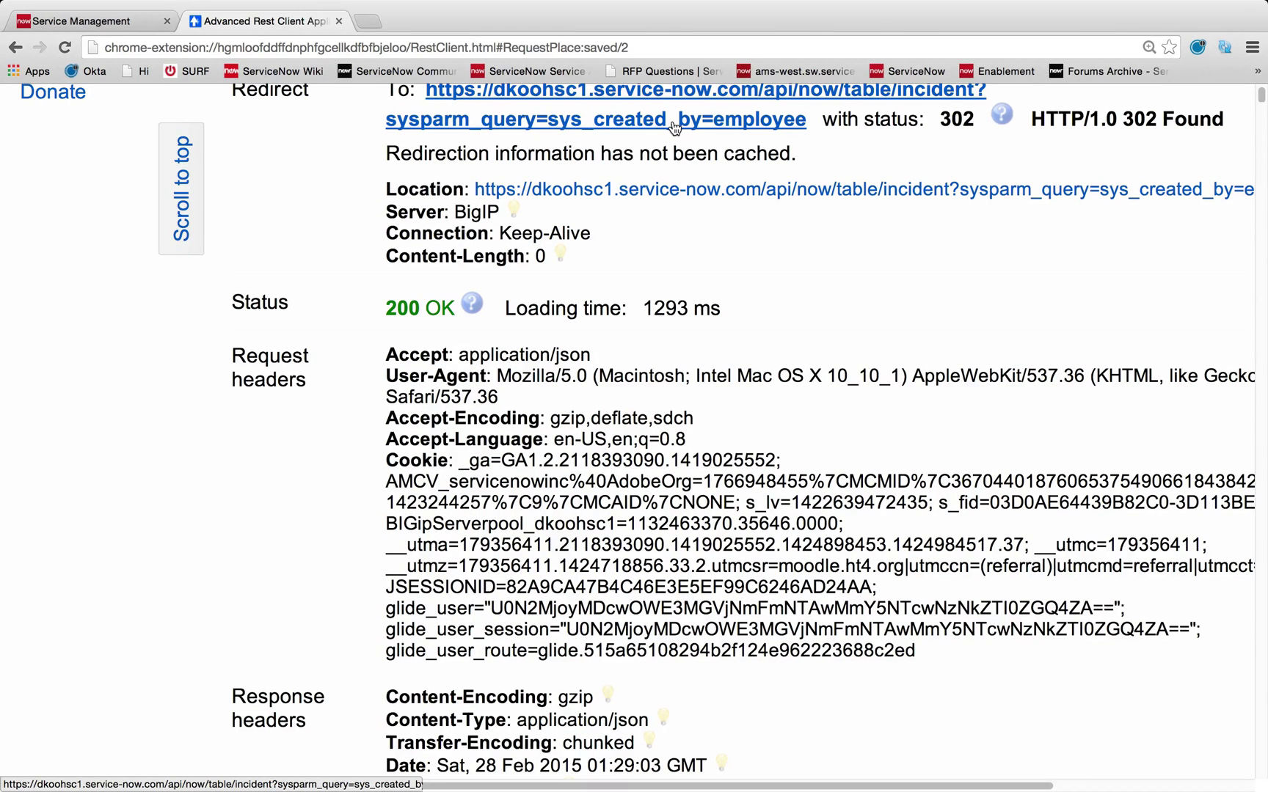
scroll(608, 420, down, 10)
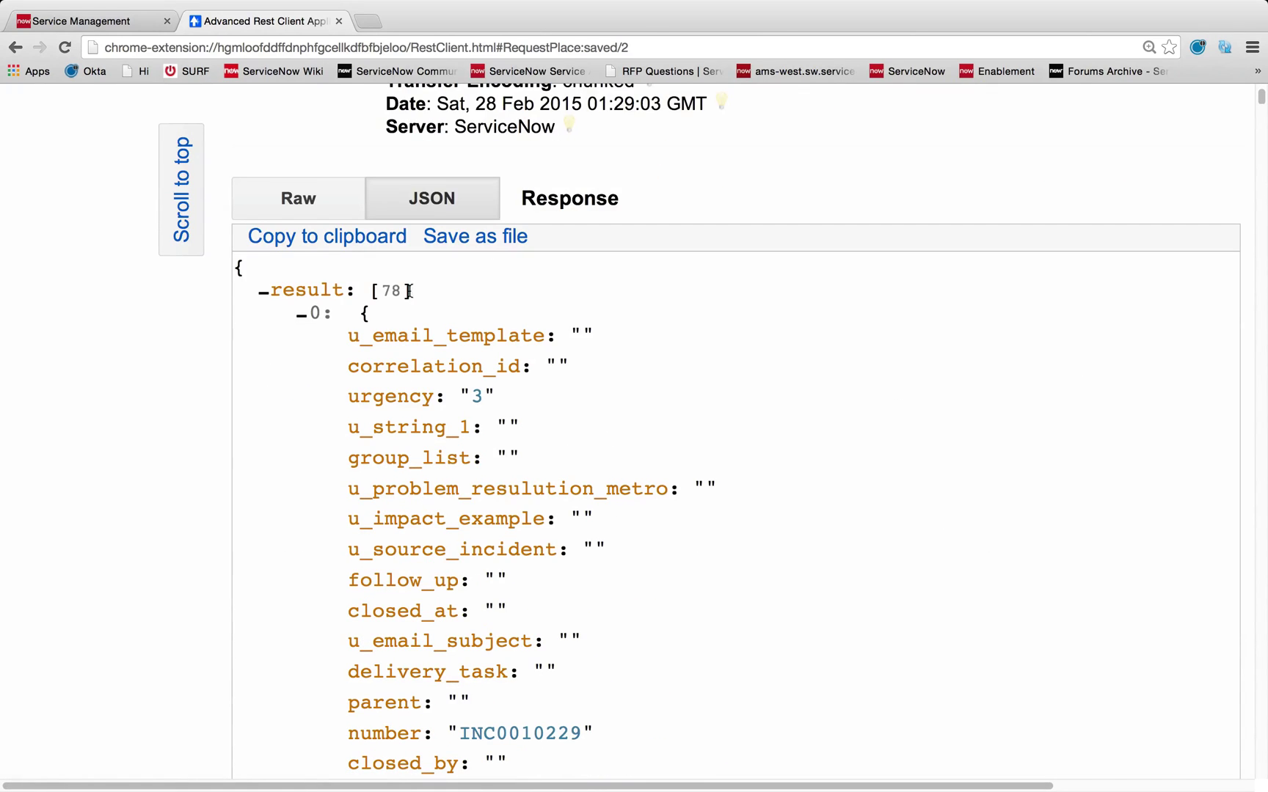
double_click(380, 291)
scroll(459, 382, down, 4)
scroll(459, 382, down, 10)
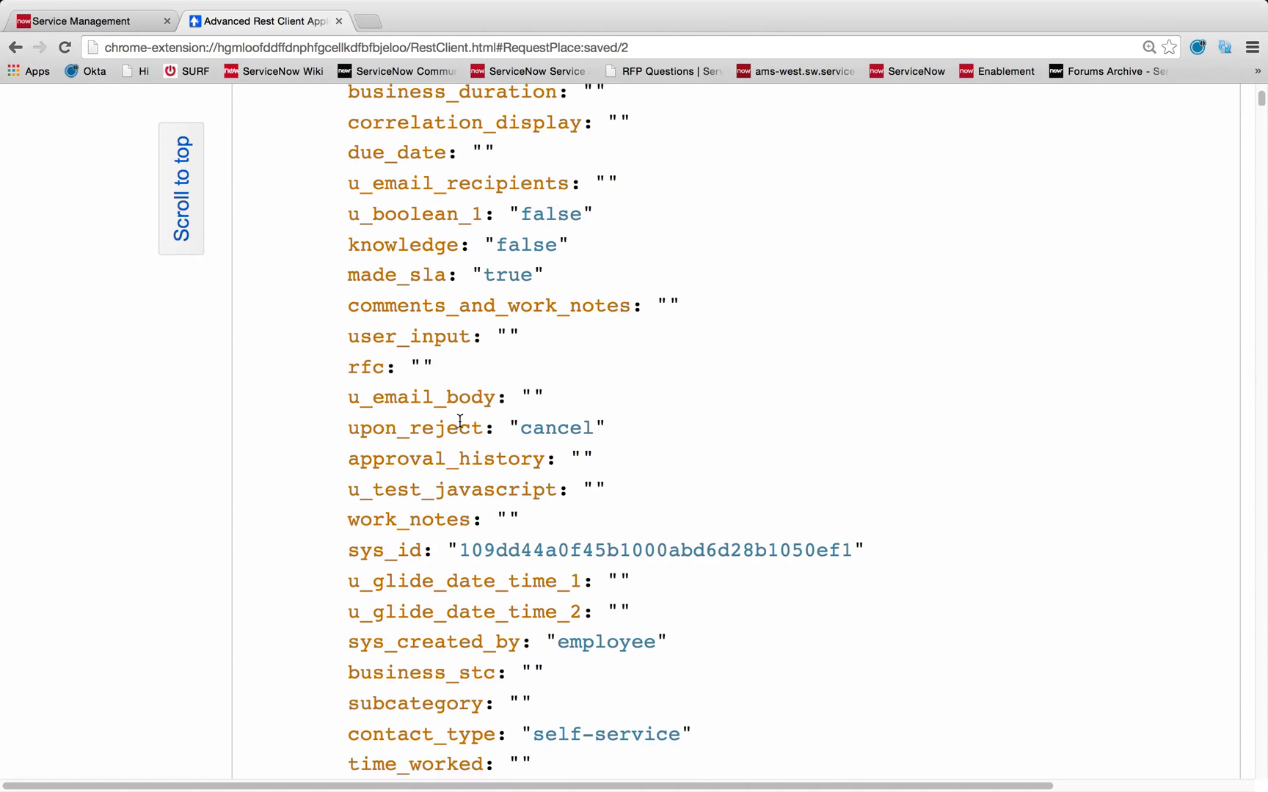
drag(349, 642, 666, 643)
click(668, 642)
scroll(672, 641, up, 20)
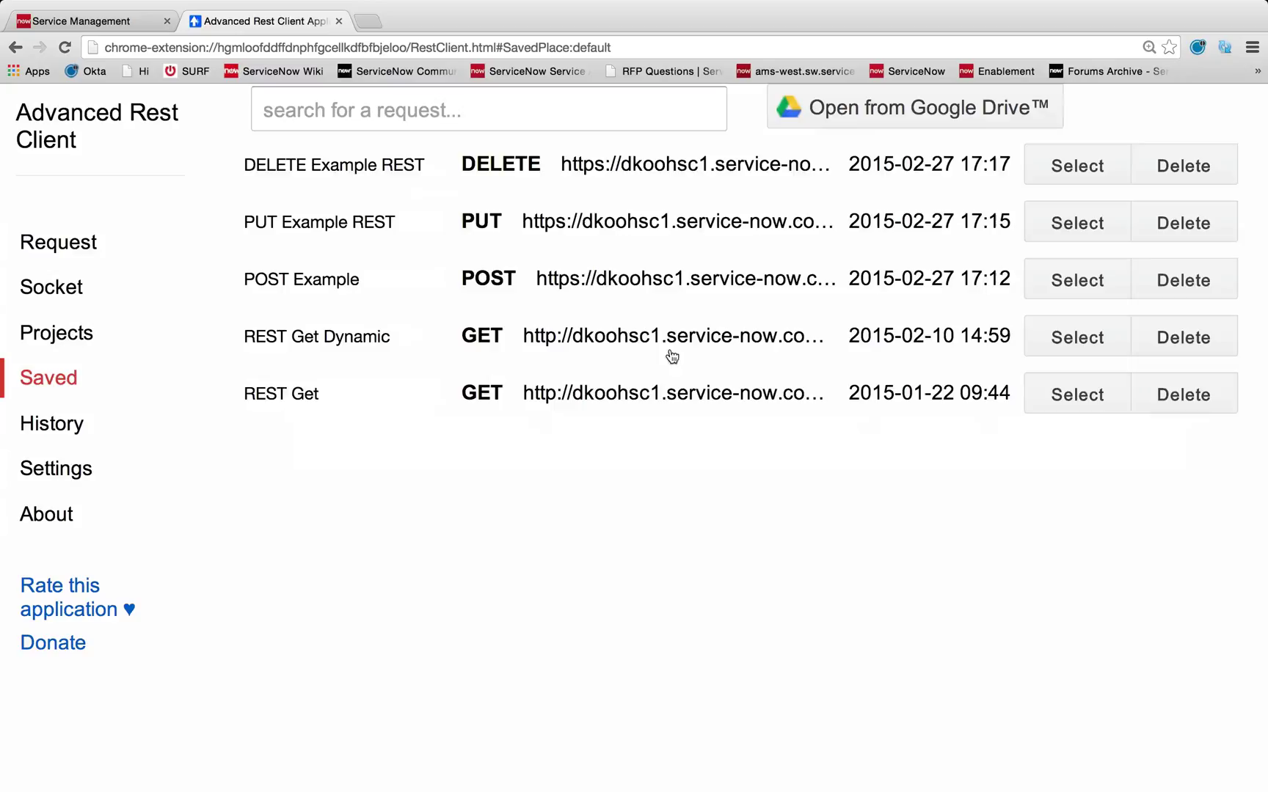
Step: Load the saved POST Example and review its short_description 'Created through REST POST' payload
click(1049, 282)
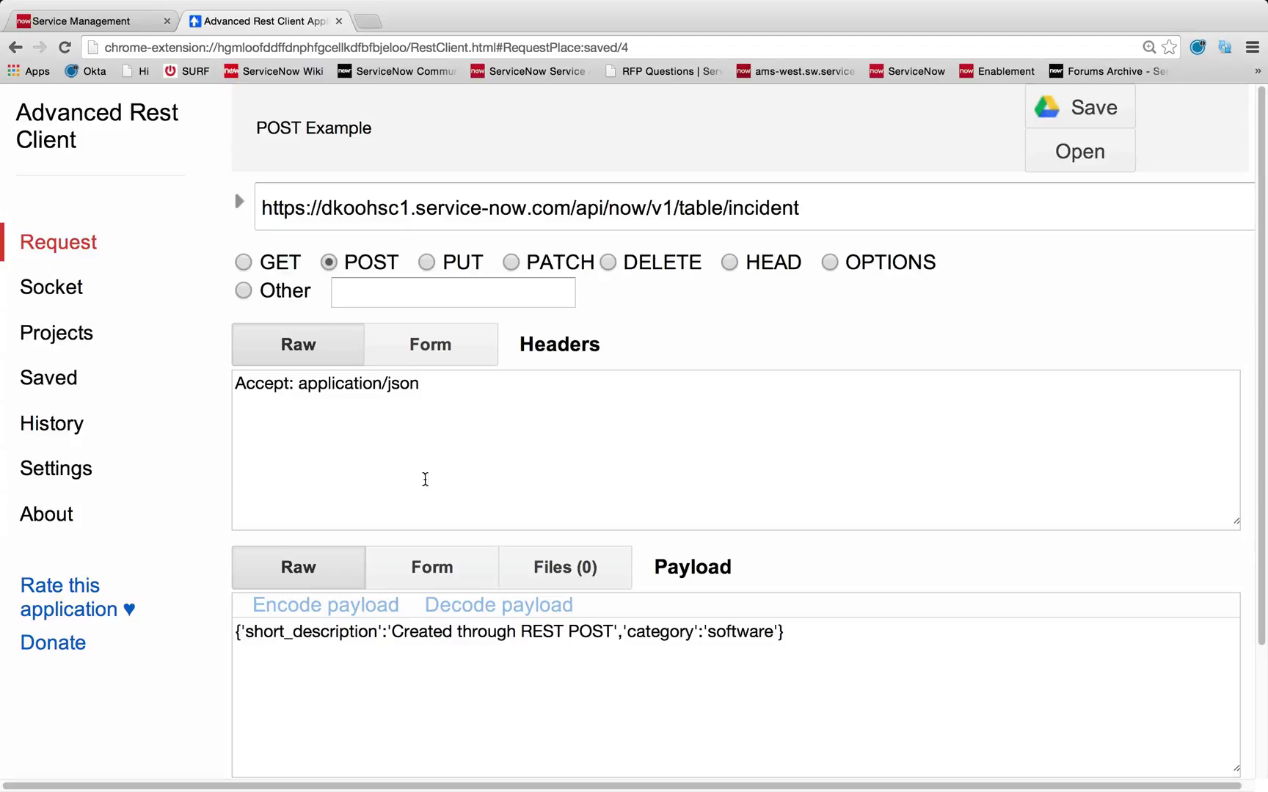
scroll(438, 581, down, 2)
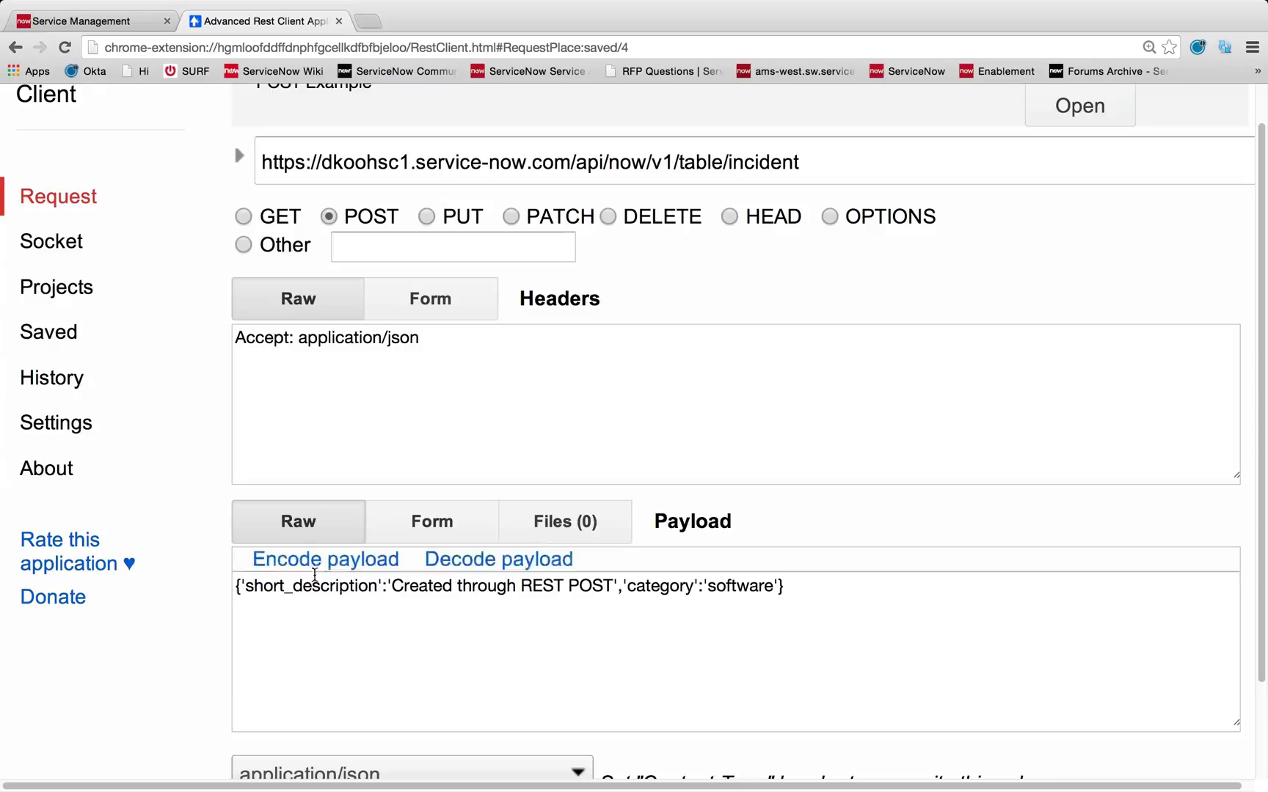
click(250, 585)
drag(250, 586, 375, 591)
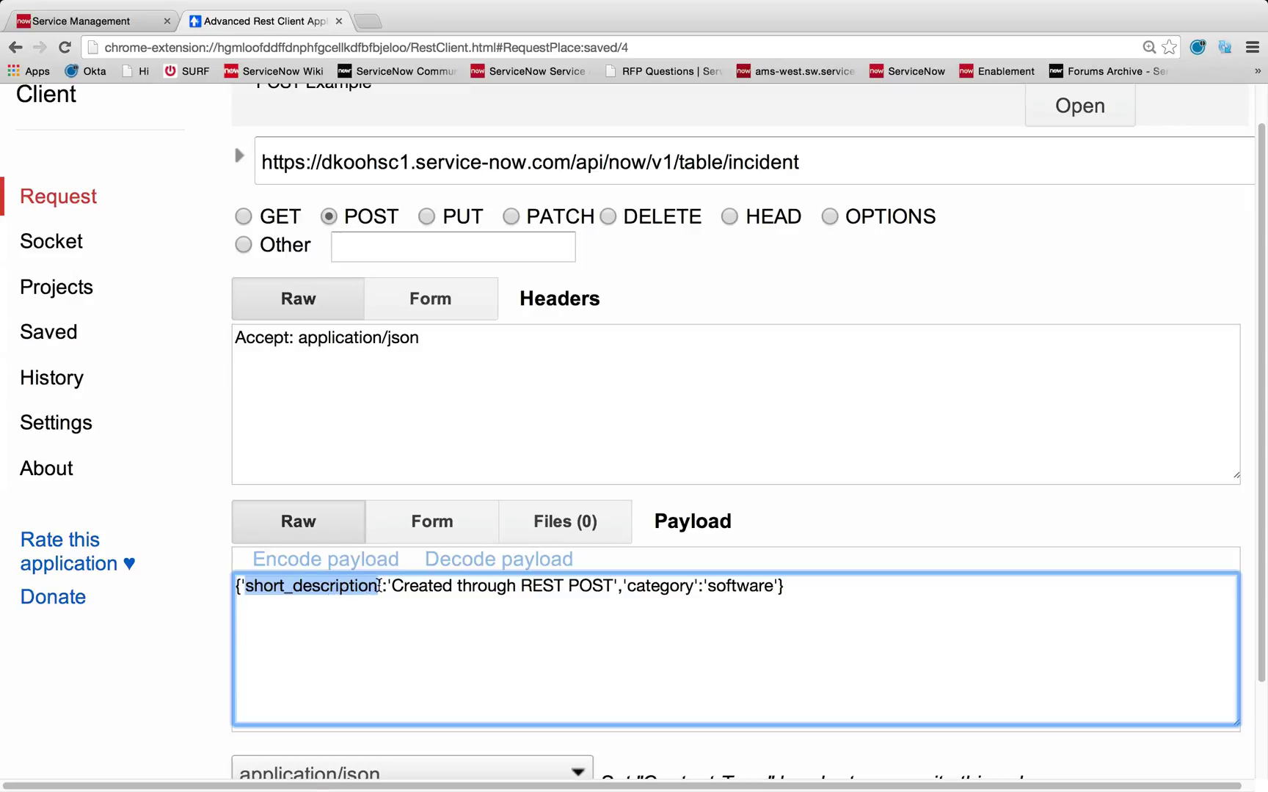
drag(394, 587, 609, 586)
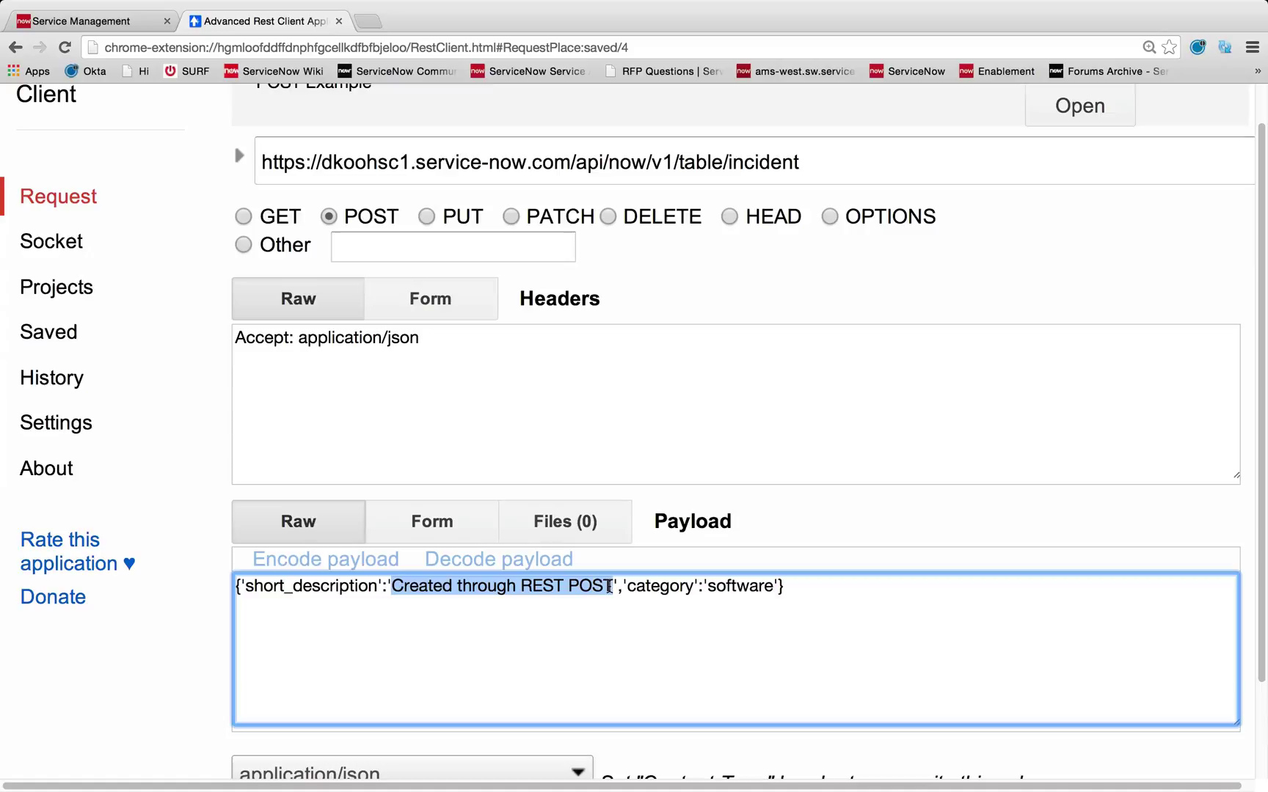
click(621, 590)
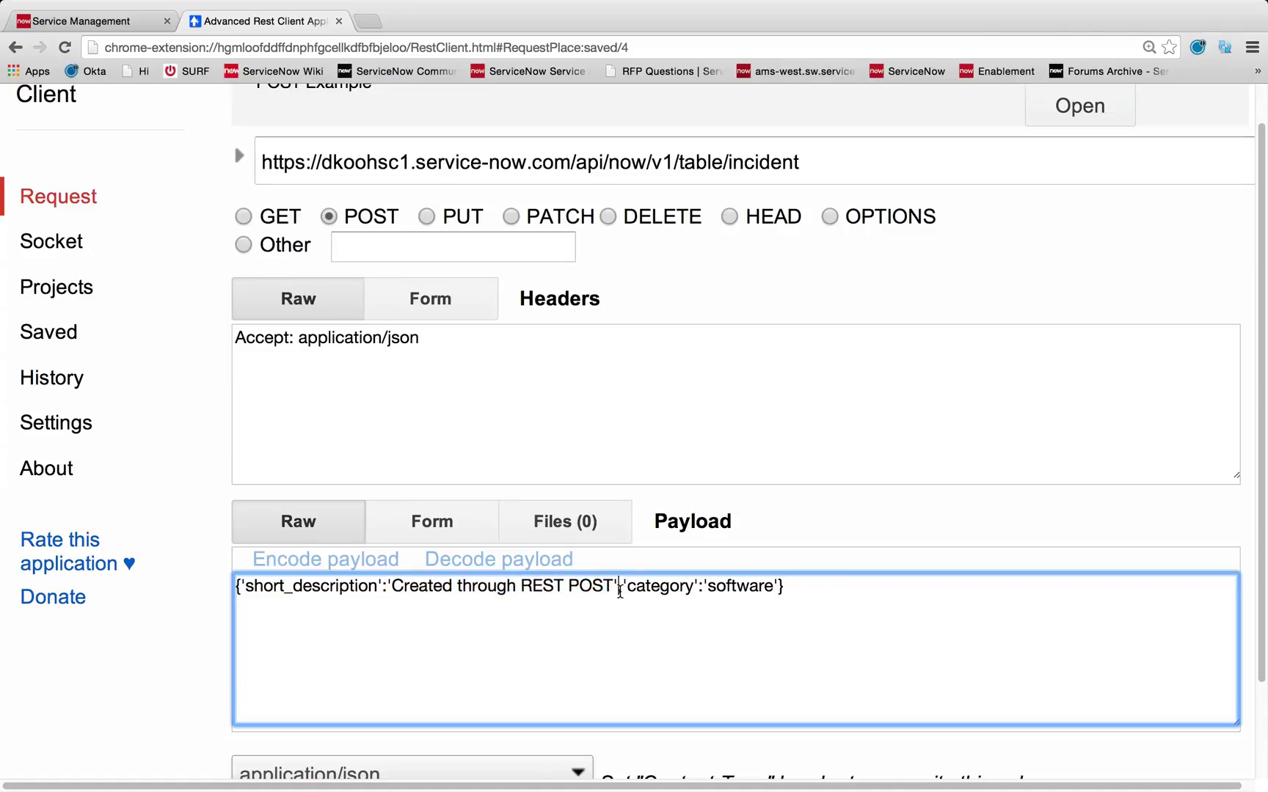
text(,)
Step: Check the incident table in the URL and send the POST, getting 201 Created
drag(728, 161, 793, 181)
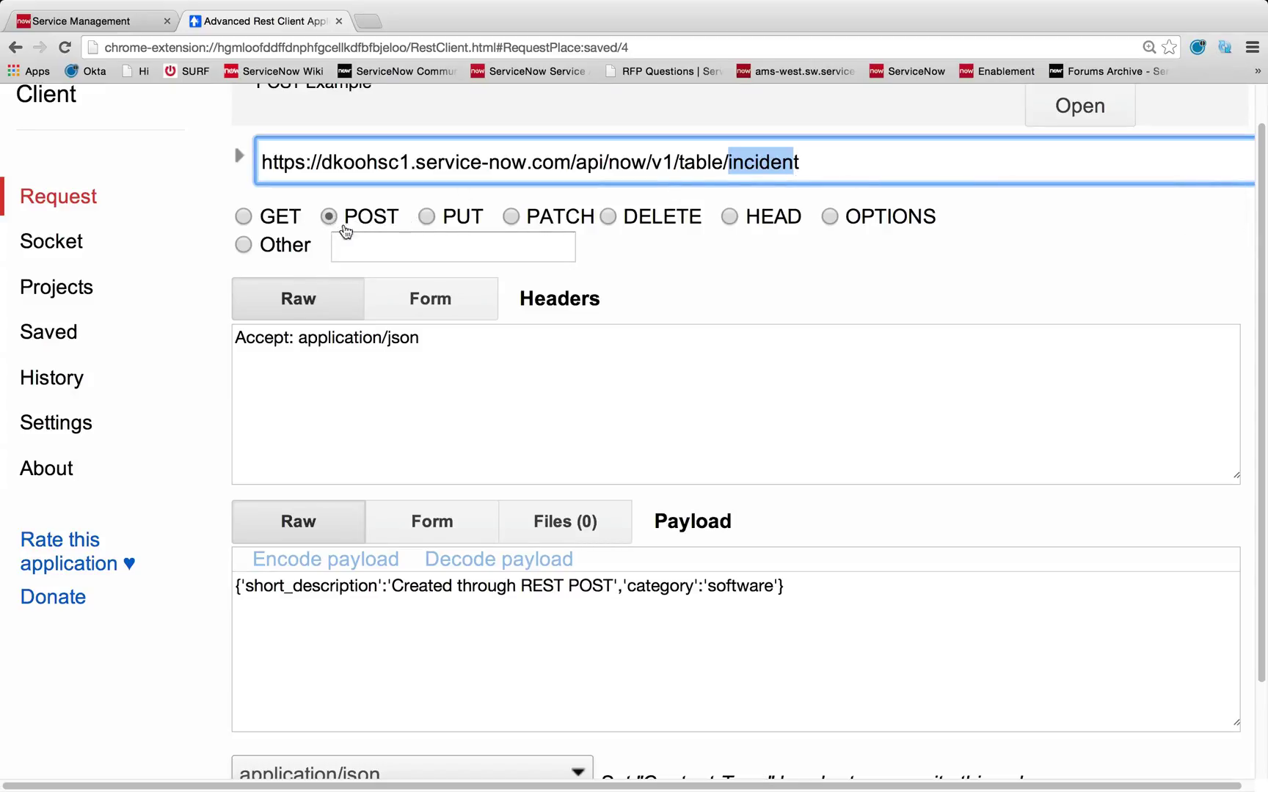
click(292, 585)
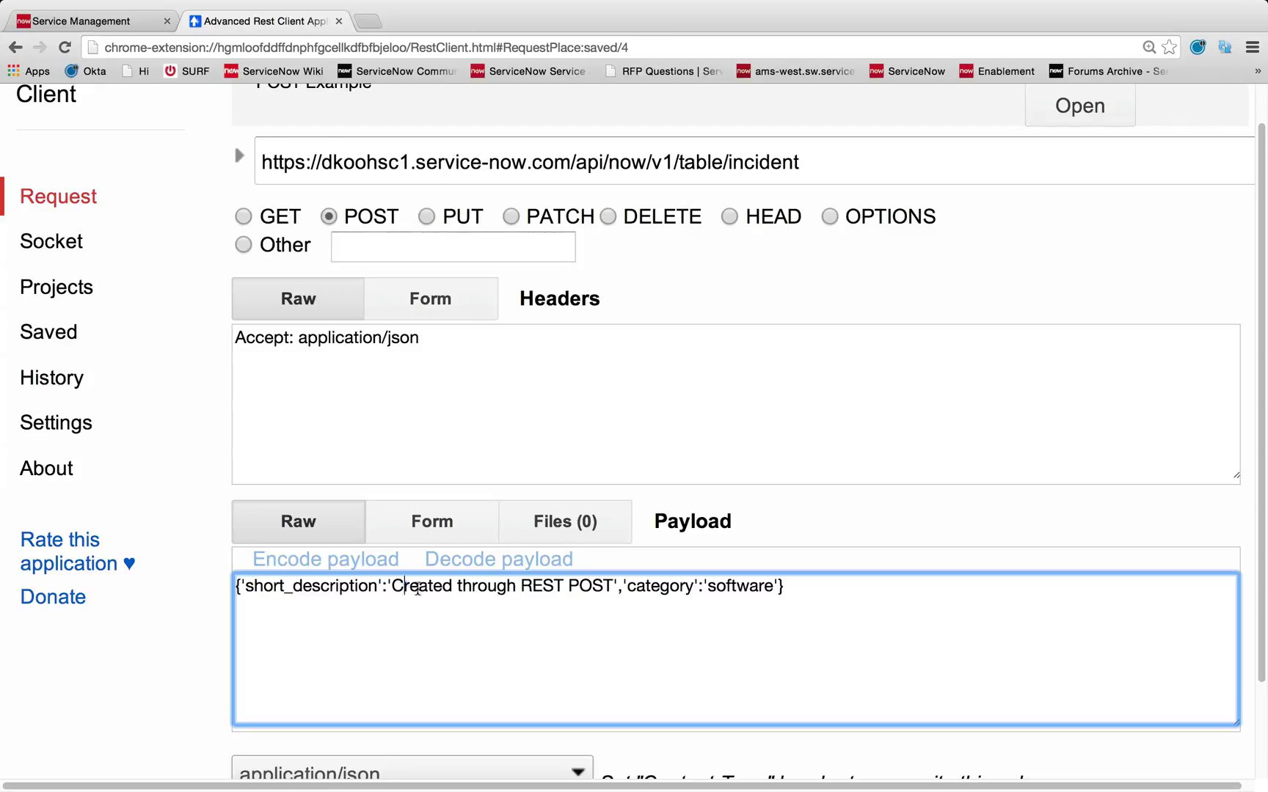
drag(402, 587, 565, 589)
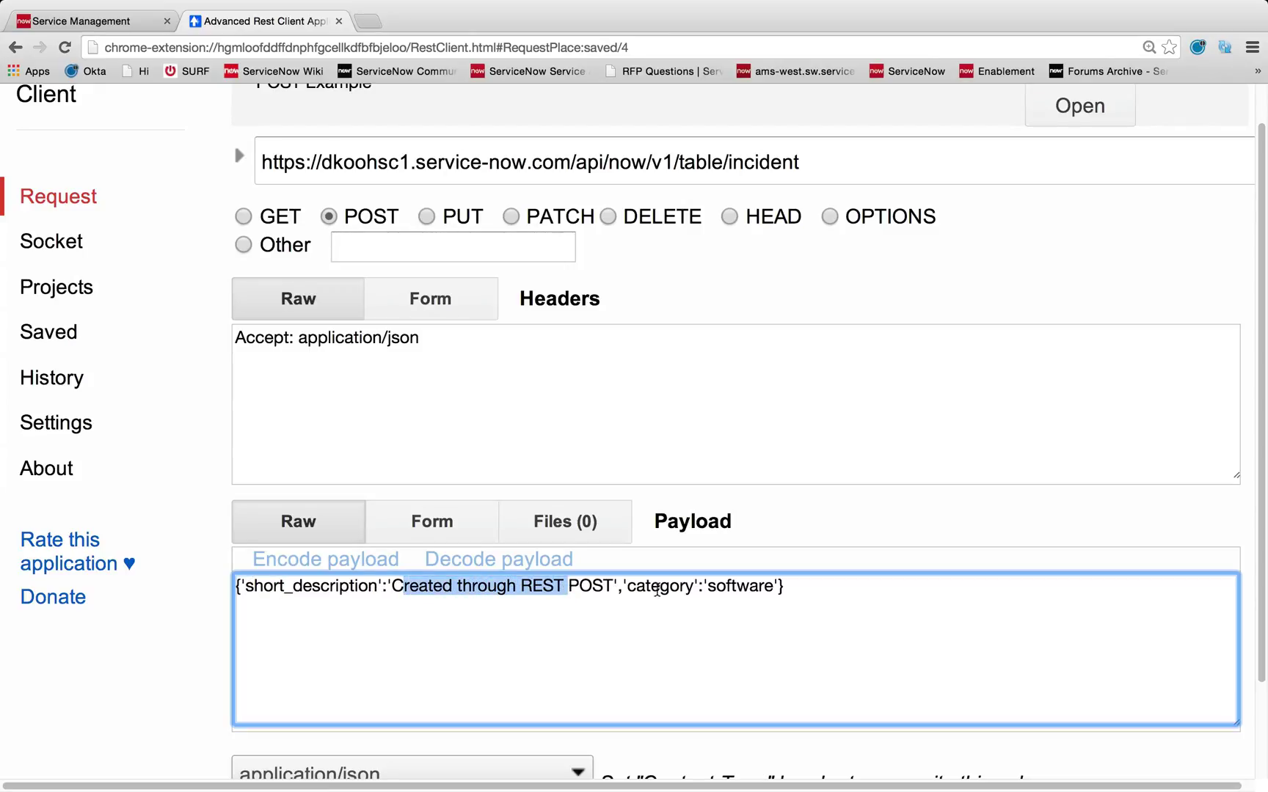
click(659, 587)
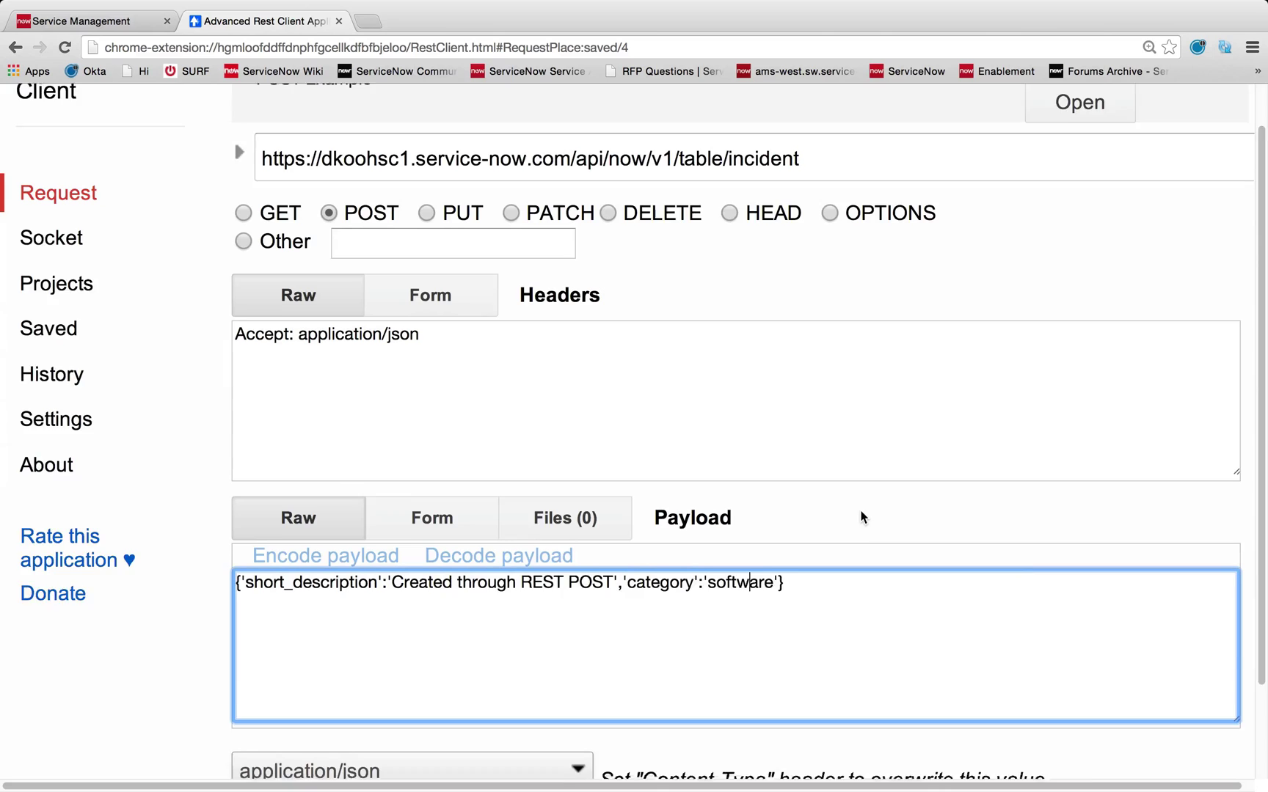
scroll(862, 517, down, 3)
click(1169, 727)
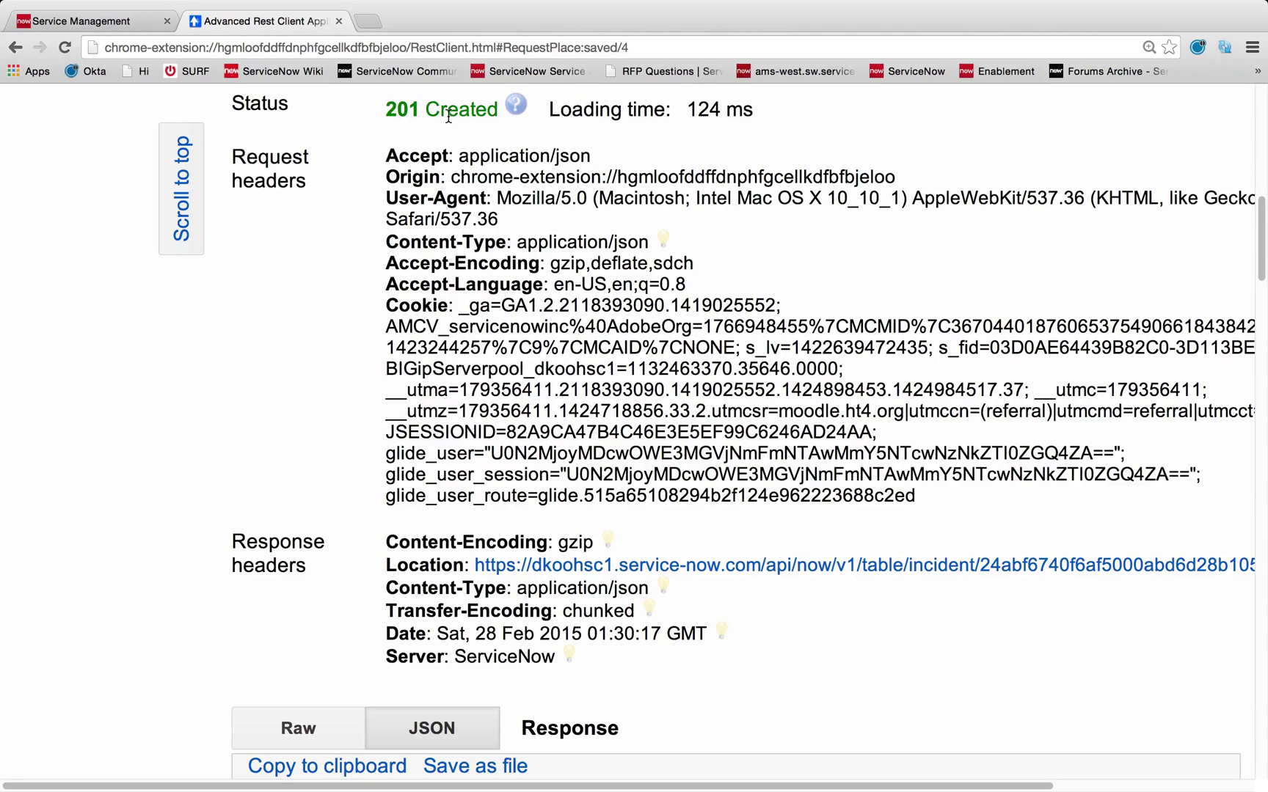
Step: Refresh the ServiceNow incidents list and confirm new INC0010367 'Created through REST POST' in Software
click(118, 28)
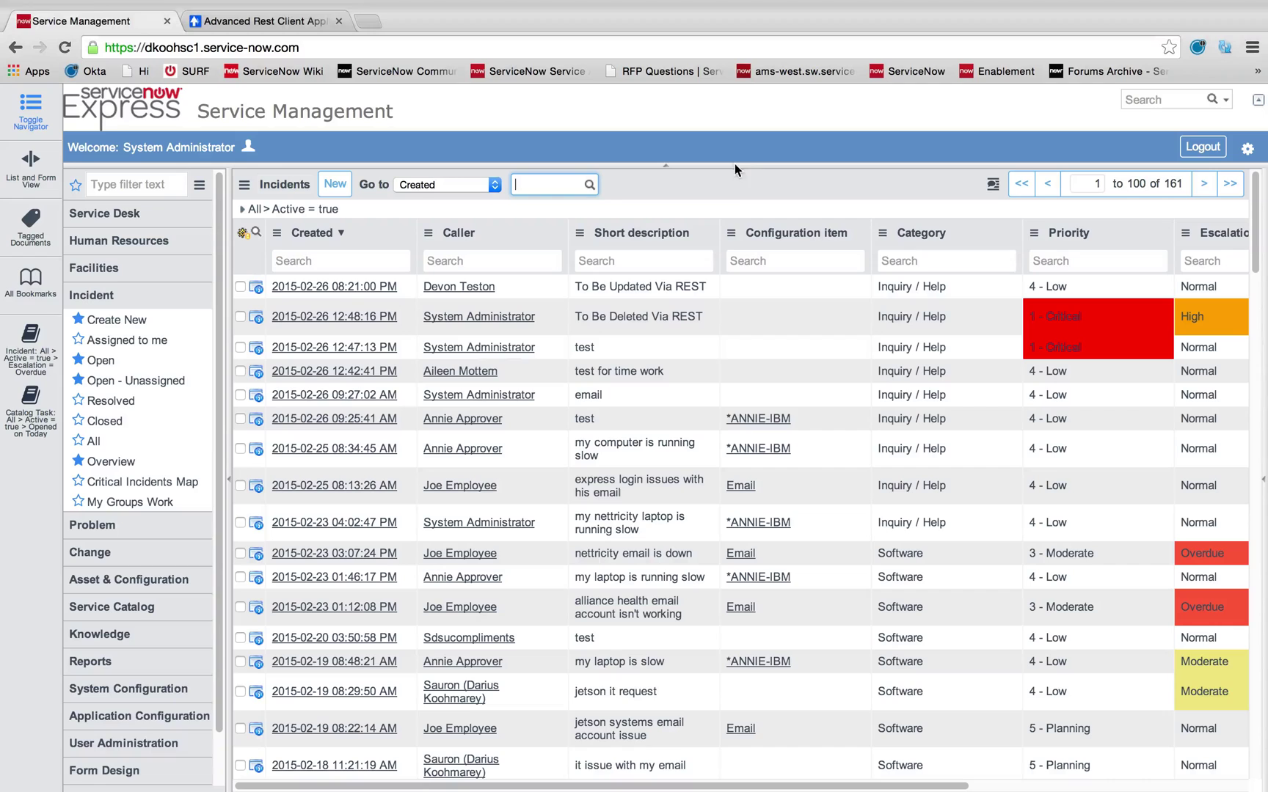
right_click(625, 185)
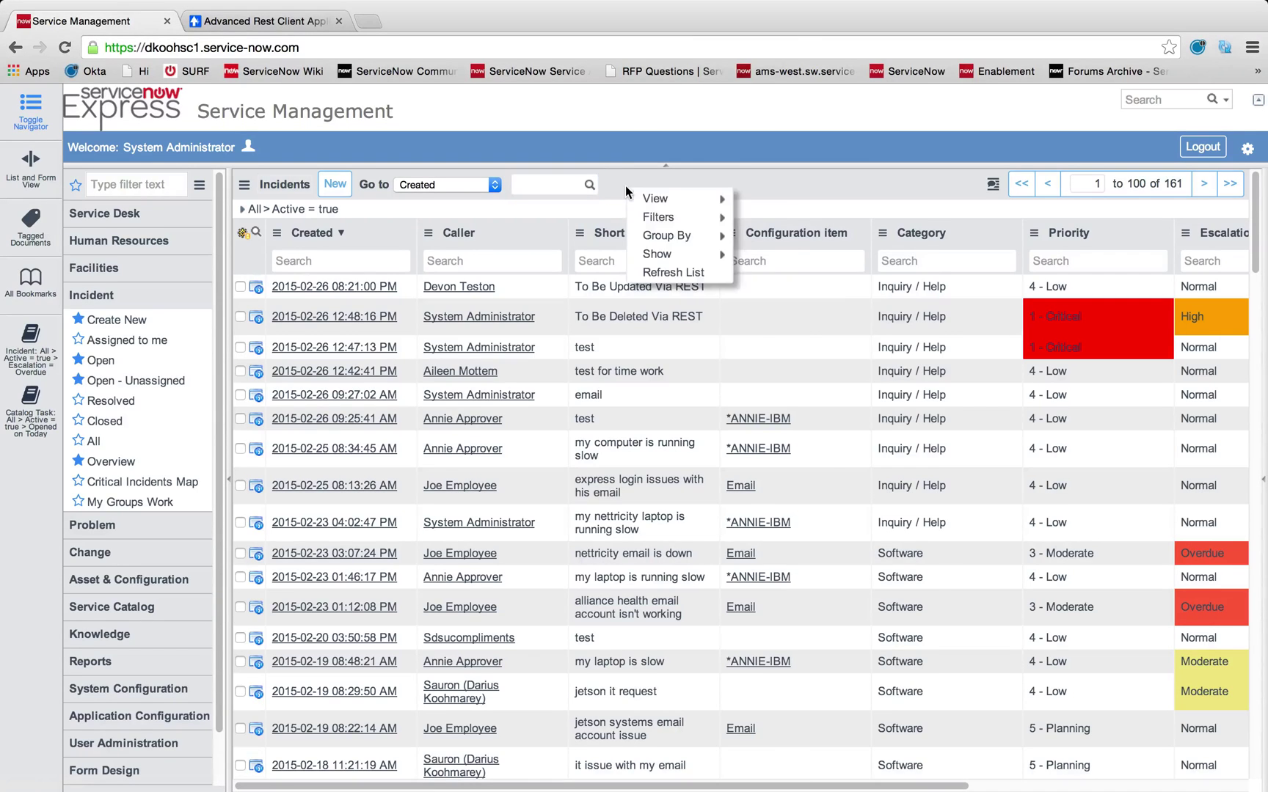
click(673, 272)
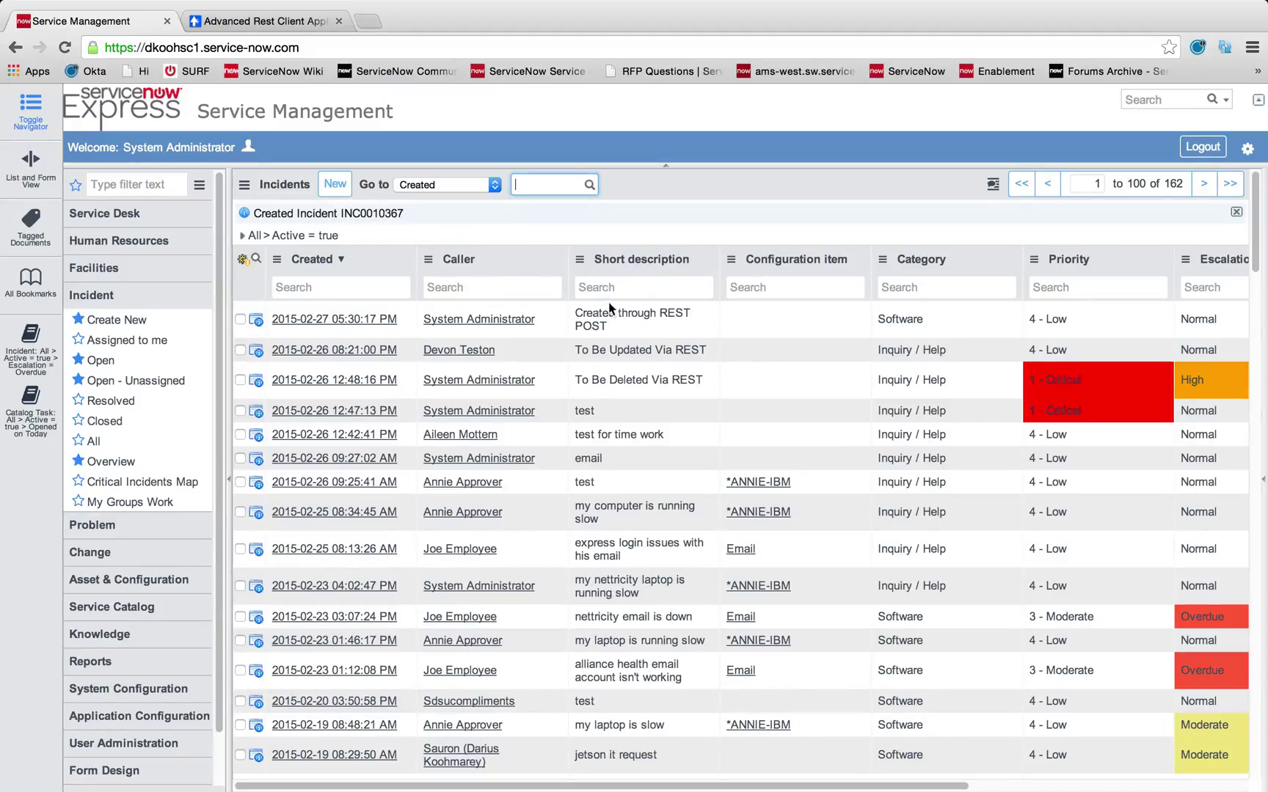
drag(575, 314, 620, 326)
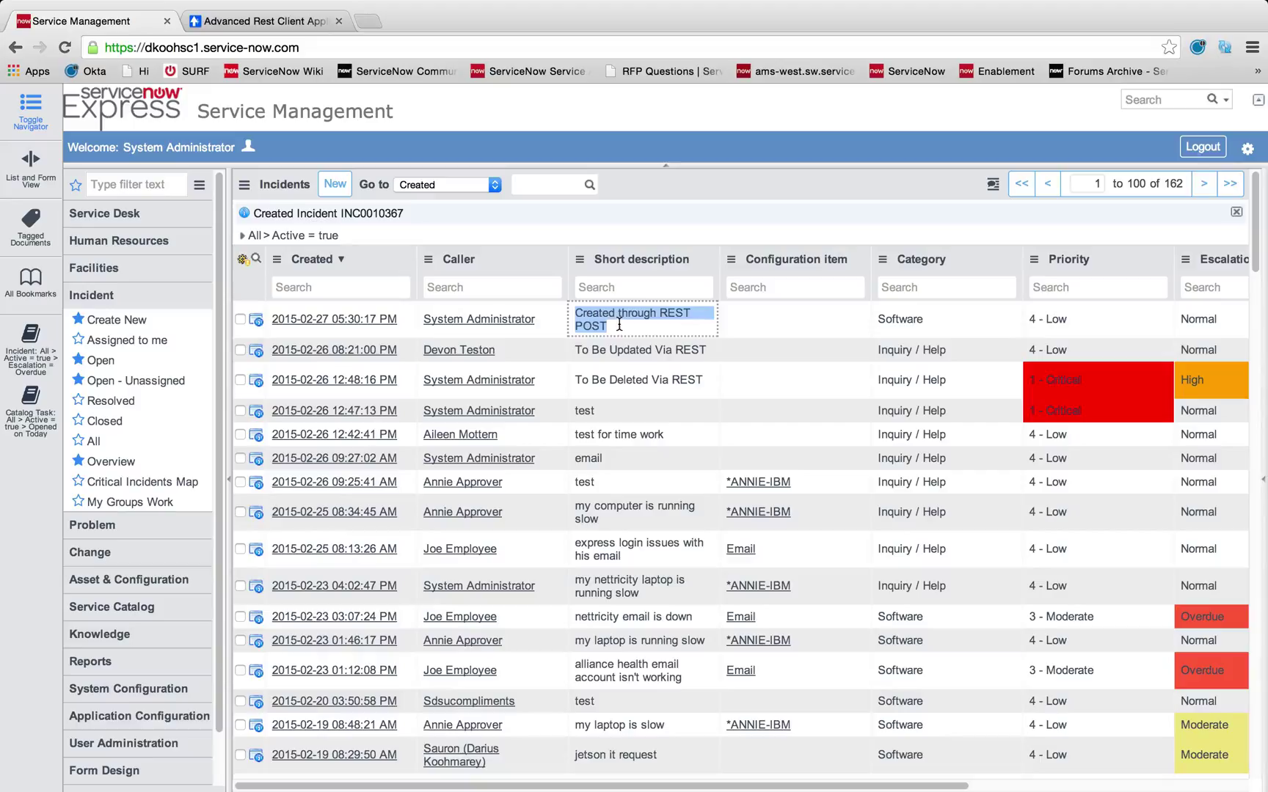
click(906, 317)
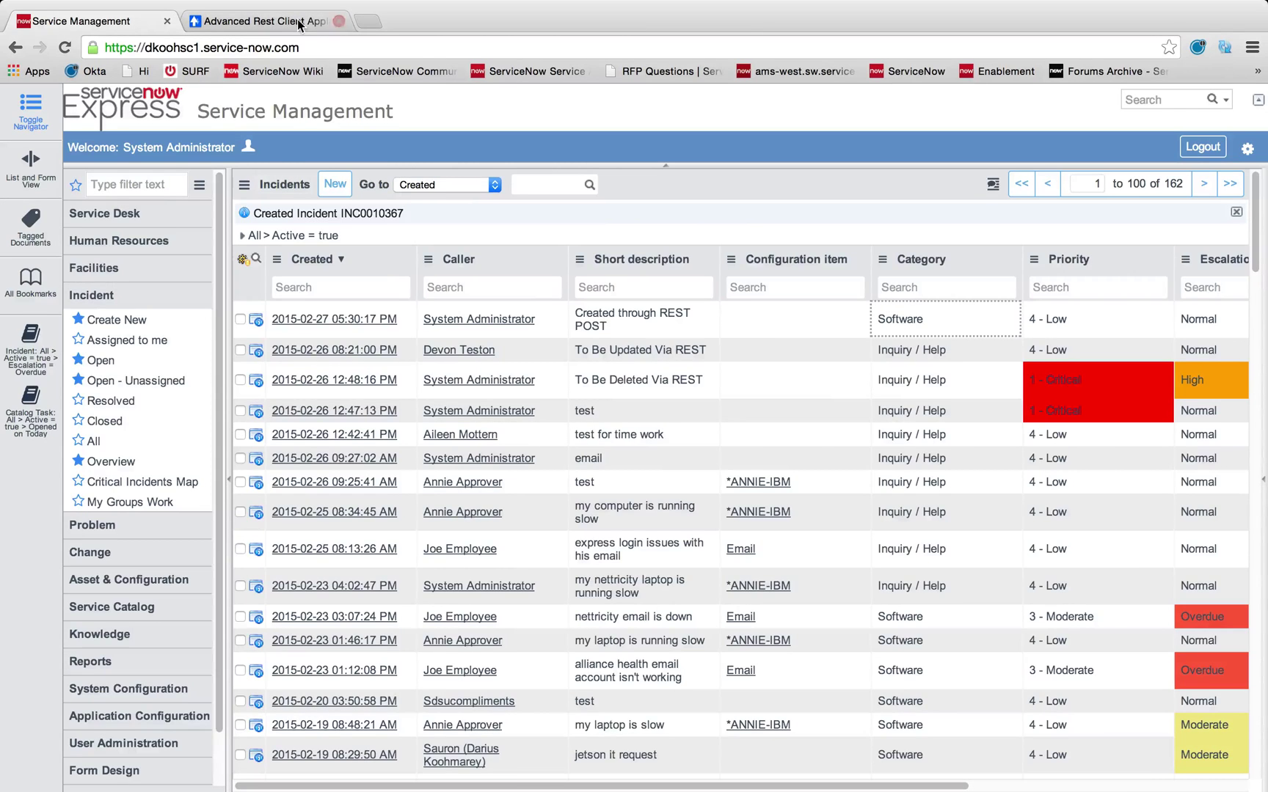
Step: Back in Advanced Rest Client, review the POST body's category value and open the saved requests list
click(273, 22)
scroll(374, 293, up, 10)
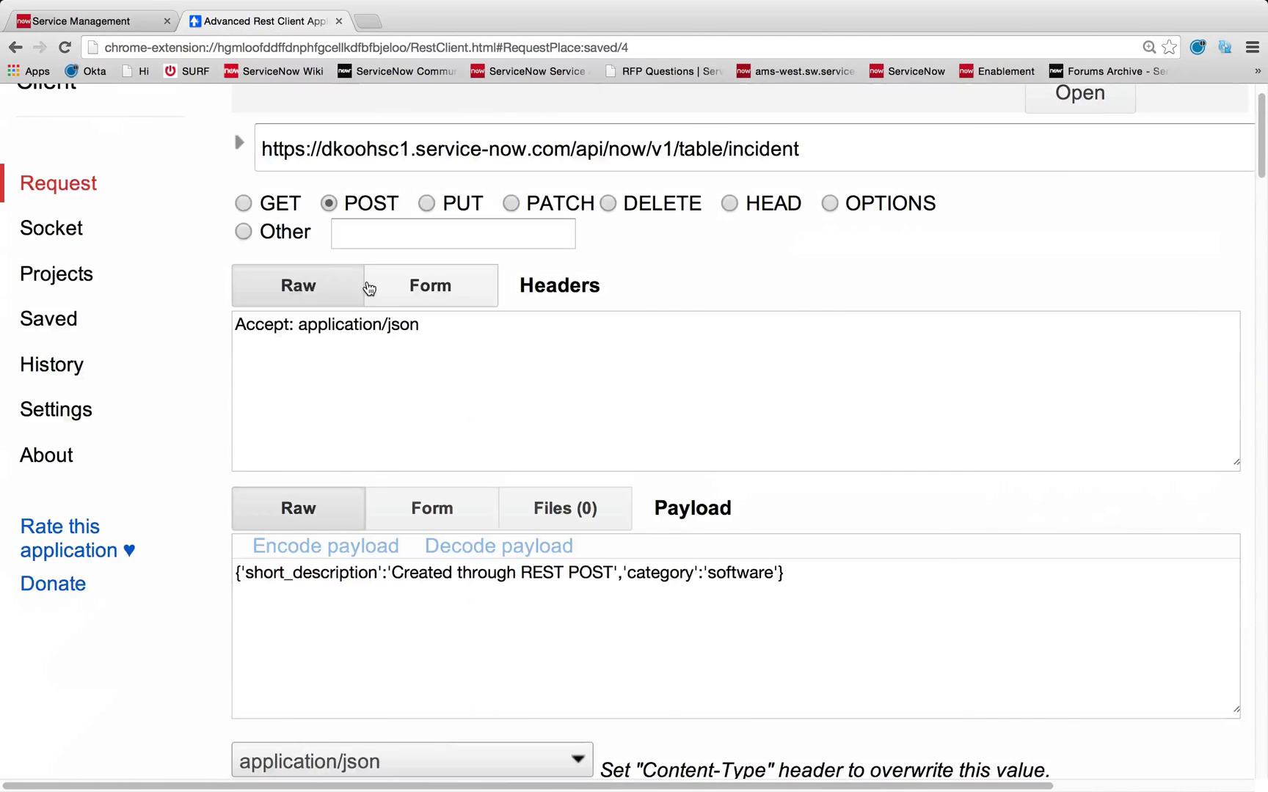
click(737, 573)
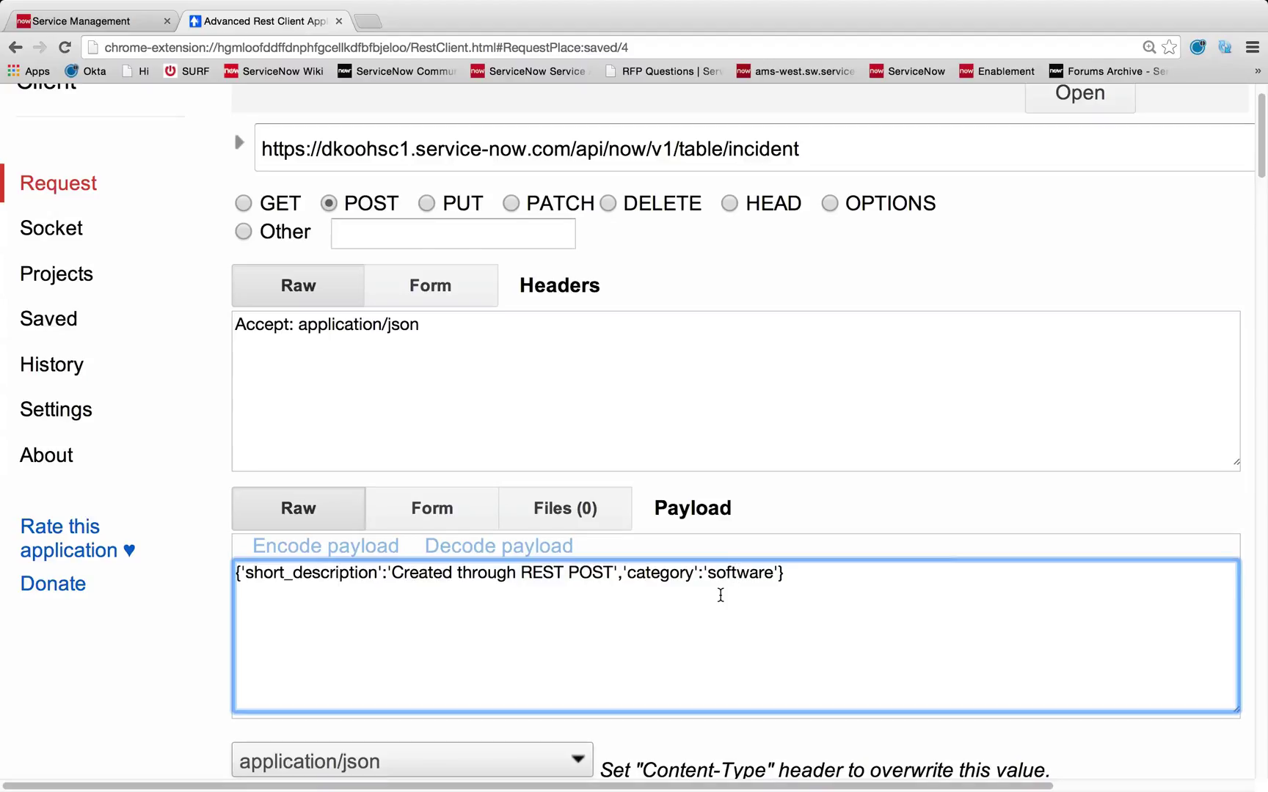
click(66, 320)
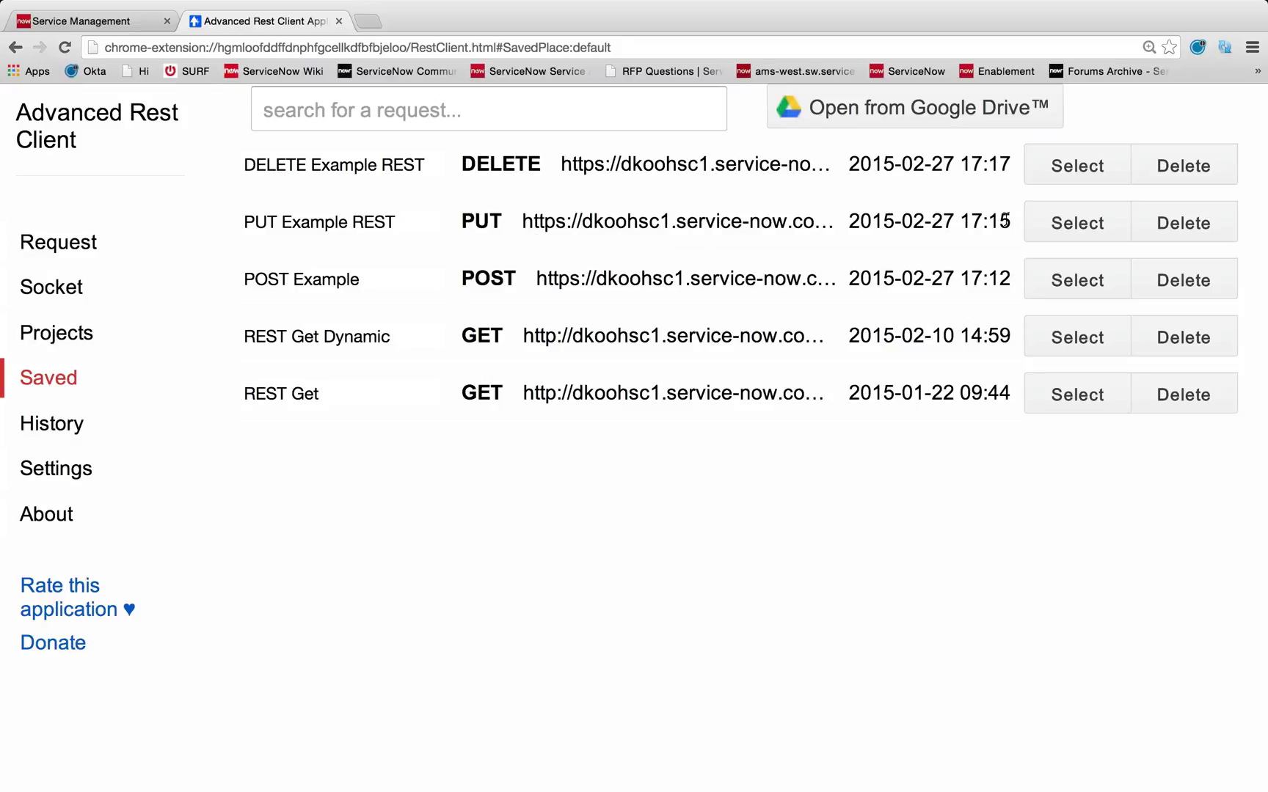
Step: Load the saved PUT Example REST and match its URL sys_id to the 'To Be Updated Via REST' incident
click(1045, 223)
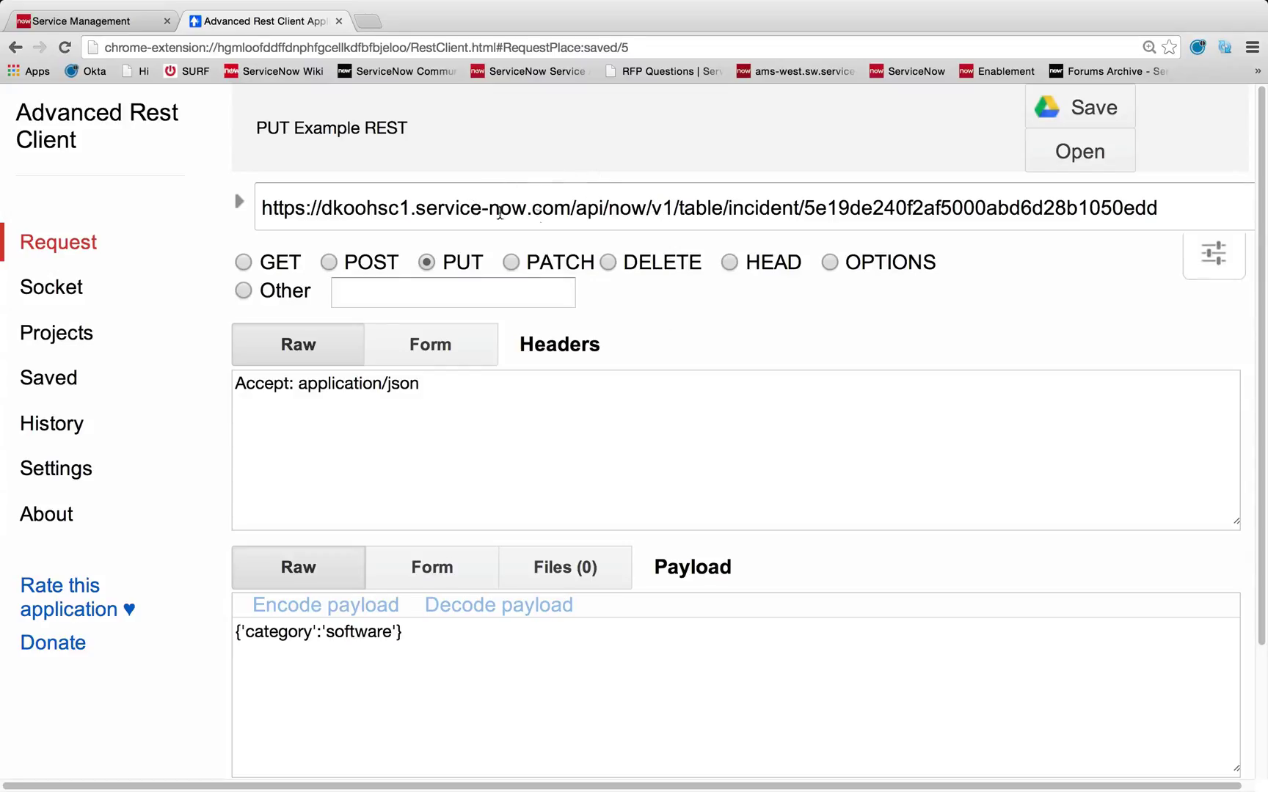
drag(805, 209, 1182, 214)
click(980, 345)
click(87, 22)
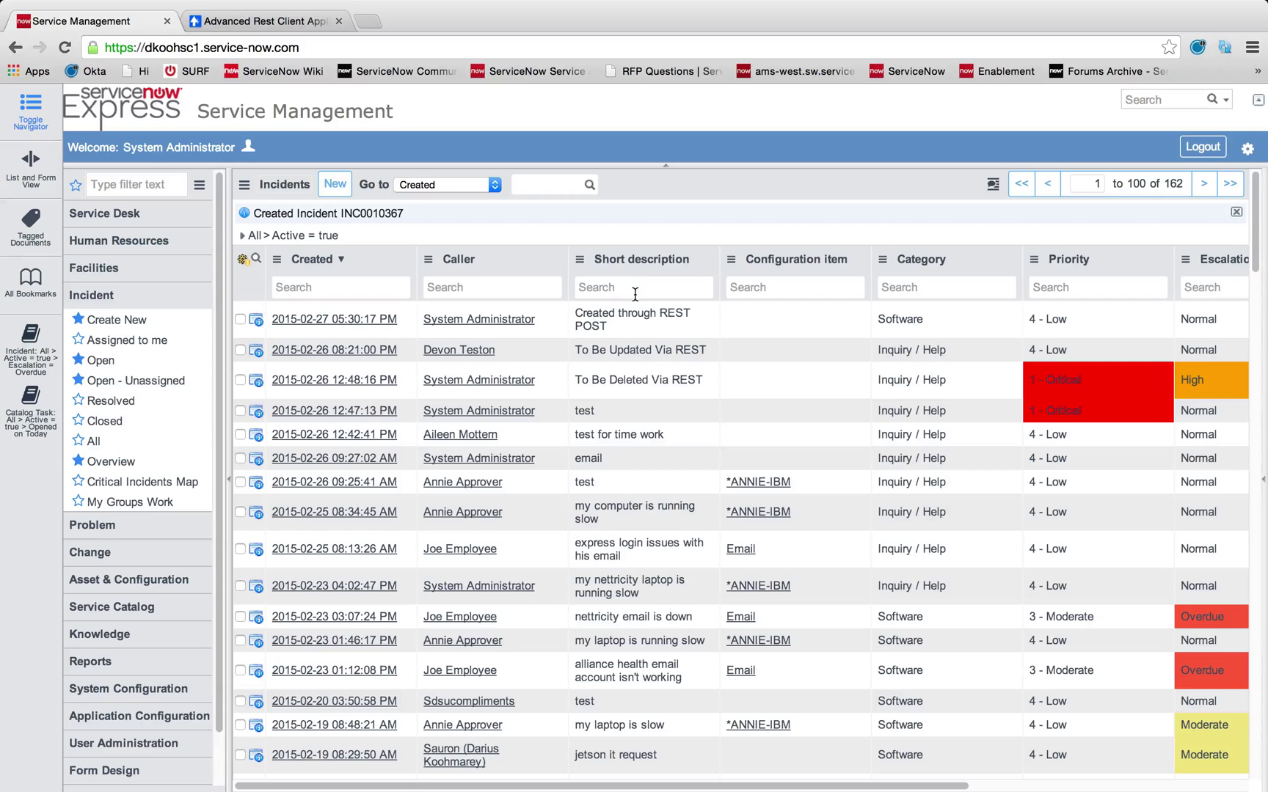
click(669, 348)
click(275, 27)
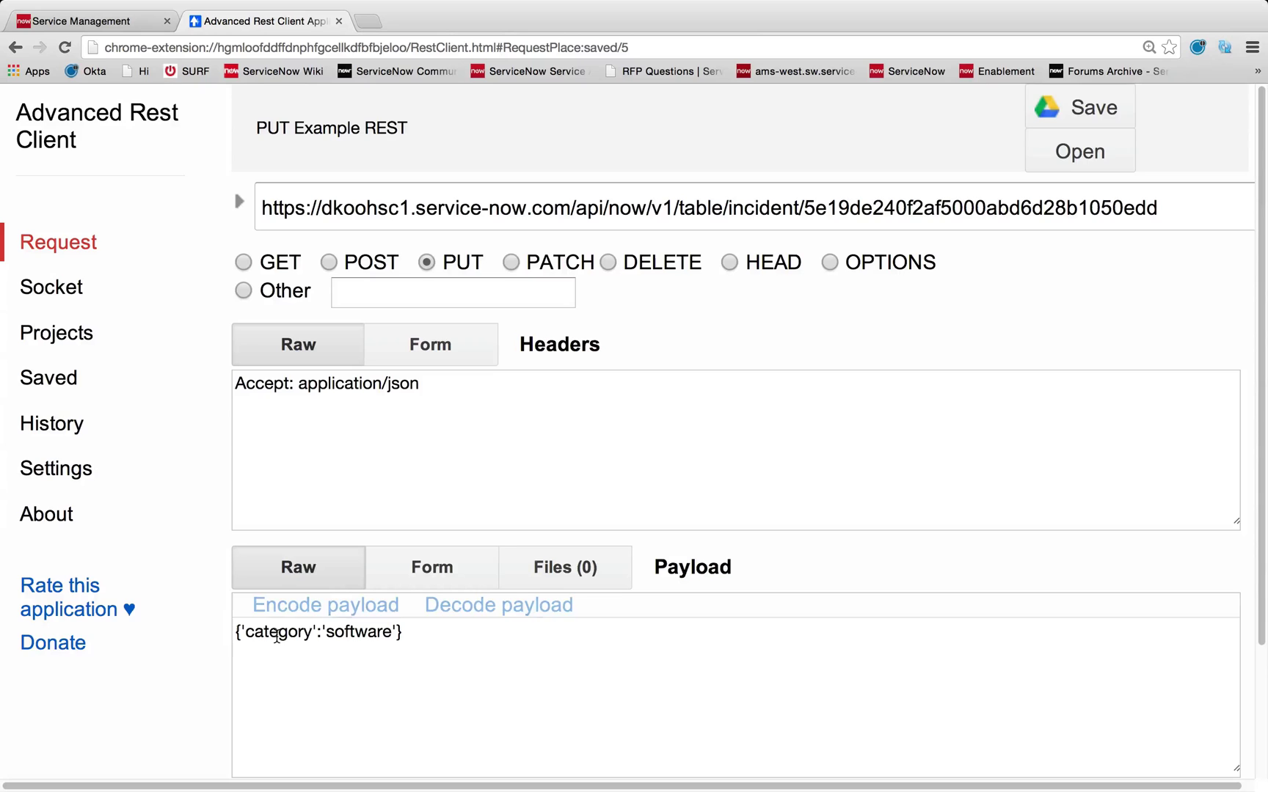
Step: Review the {'category':'software'} payload and send the PUT request, getting 200 OK
click(240, 631)
scroll(242, 631, down, 1)
click(290, 620)
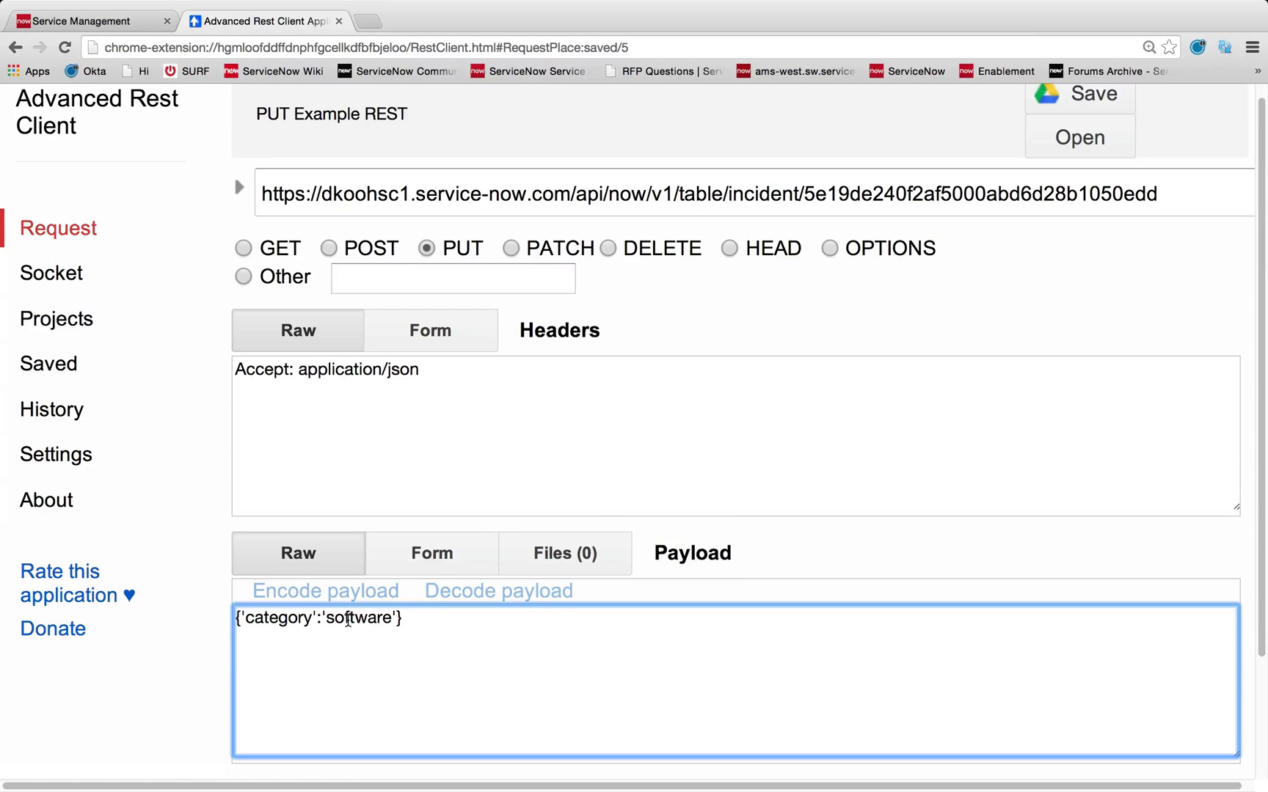
click(350, 620)
scroll(701, 545, down, 1)
scroll(701, 540, down, 4)
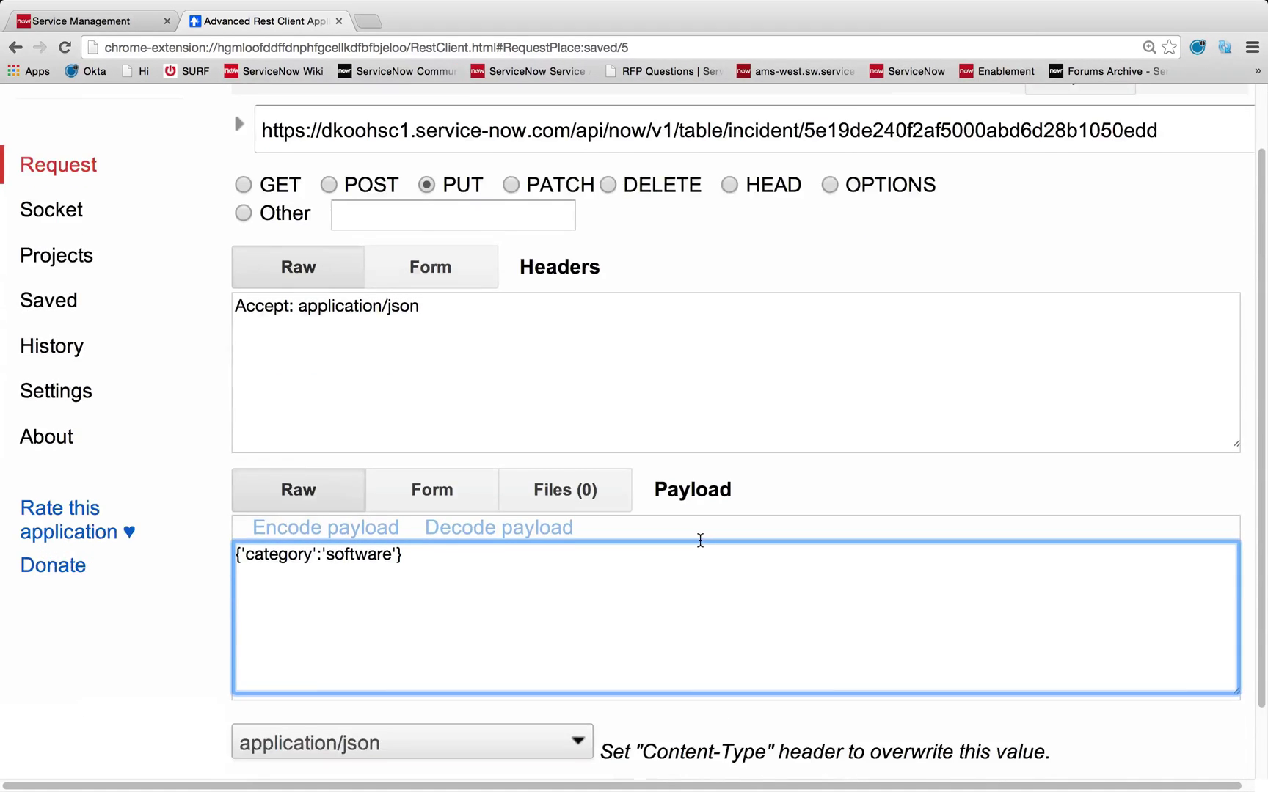
click(1151, 737)
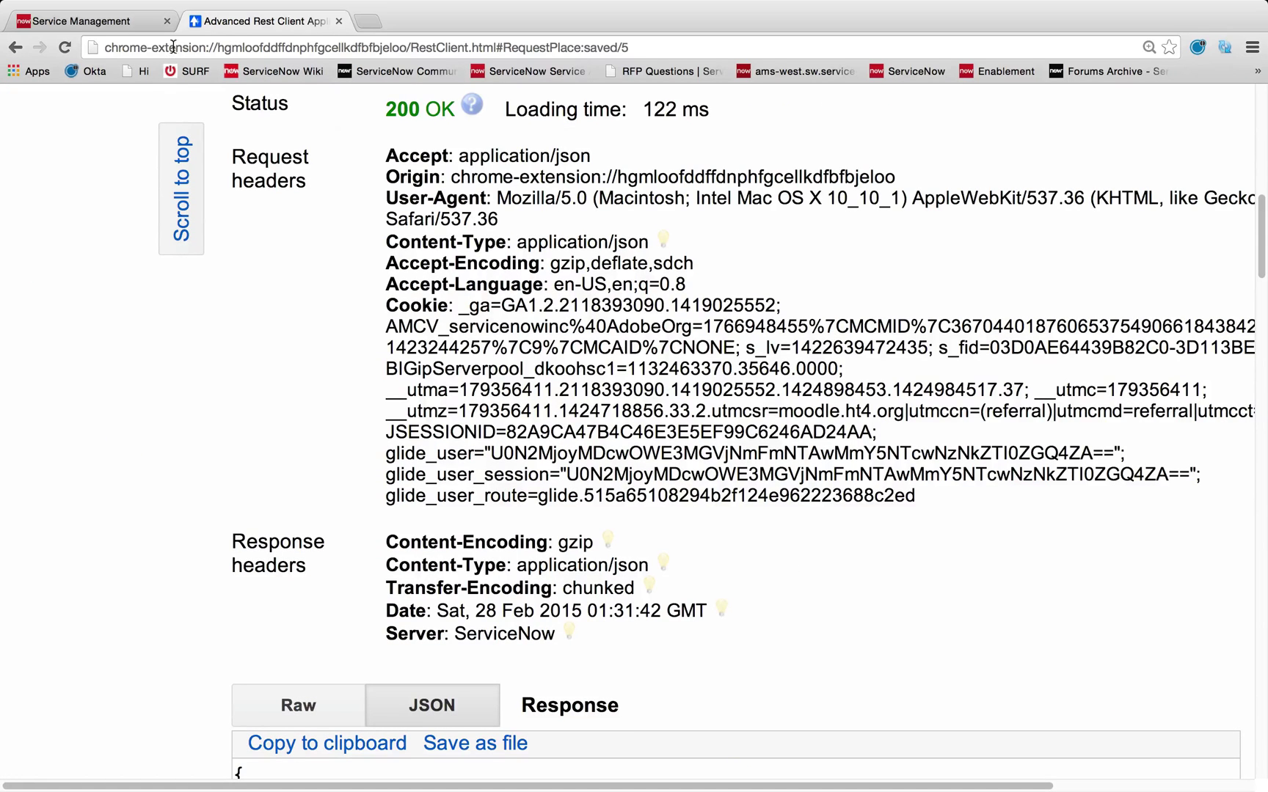
Step: Reload the ServiceNow incident list and confirm 'To Be Updated Via REST' now shows category Software
click(129, 21)
right_click(660, 180)
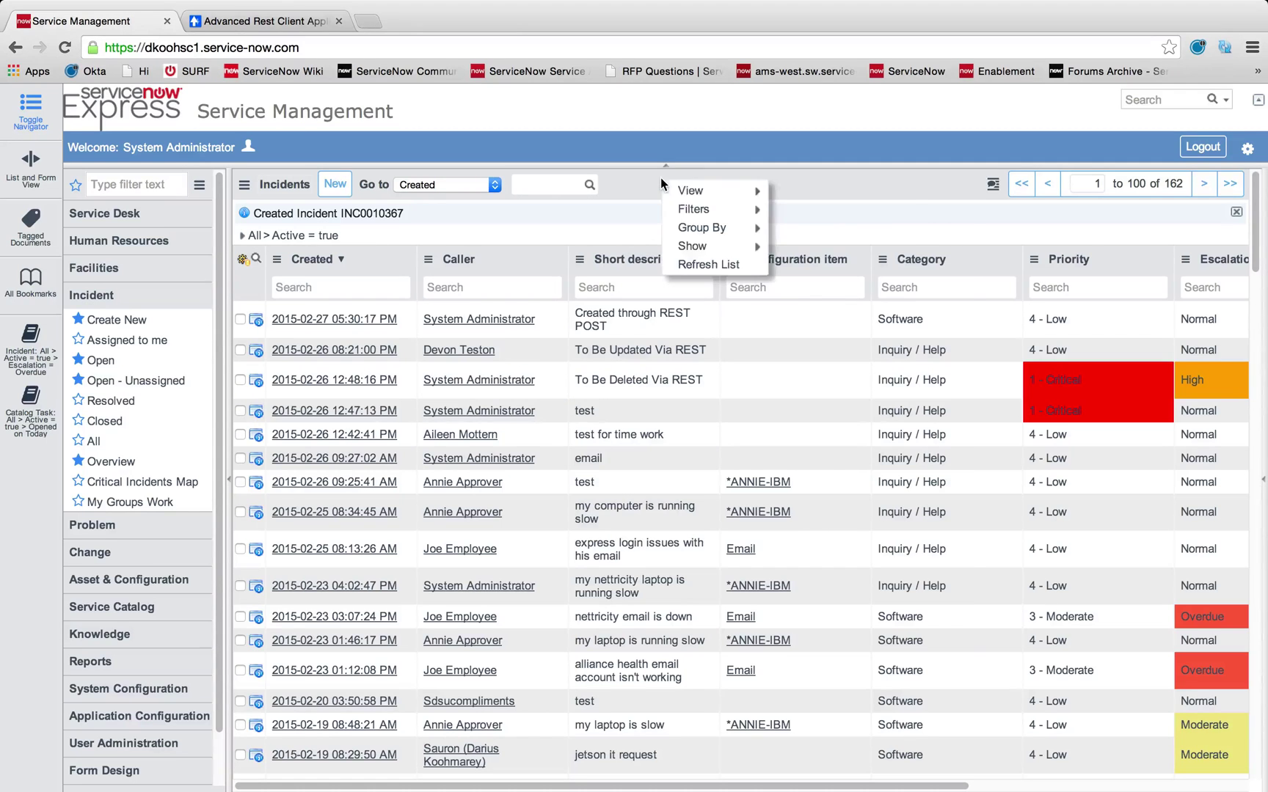
click(700, 261)
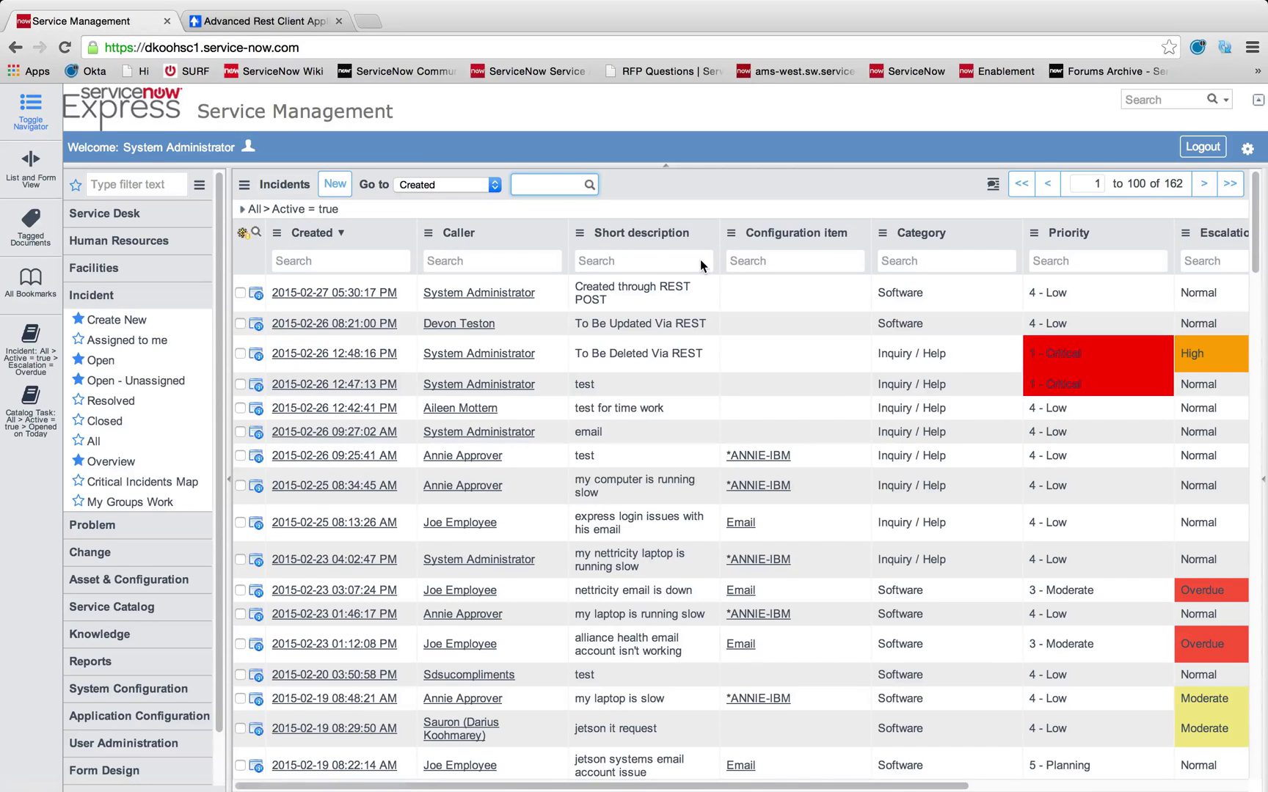
click(670, 323)
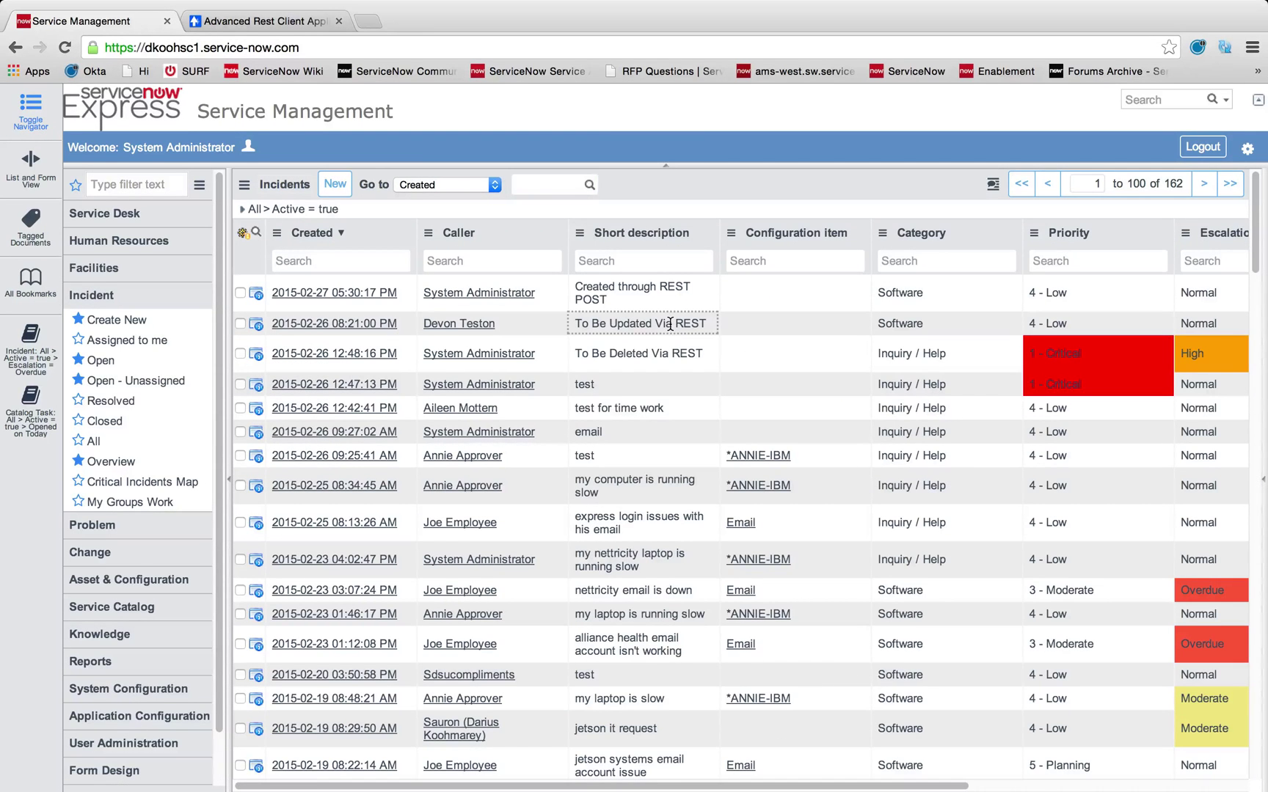
click(896, 323)
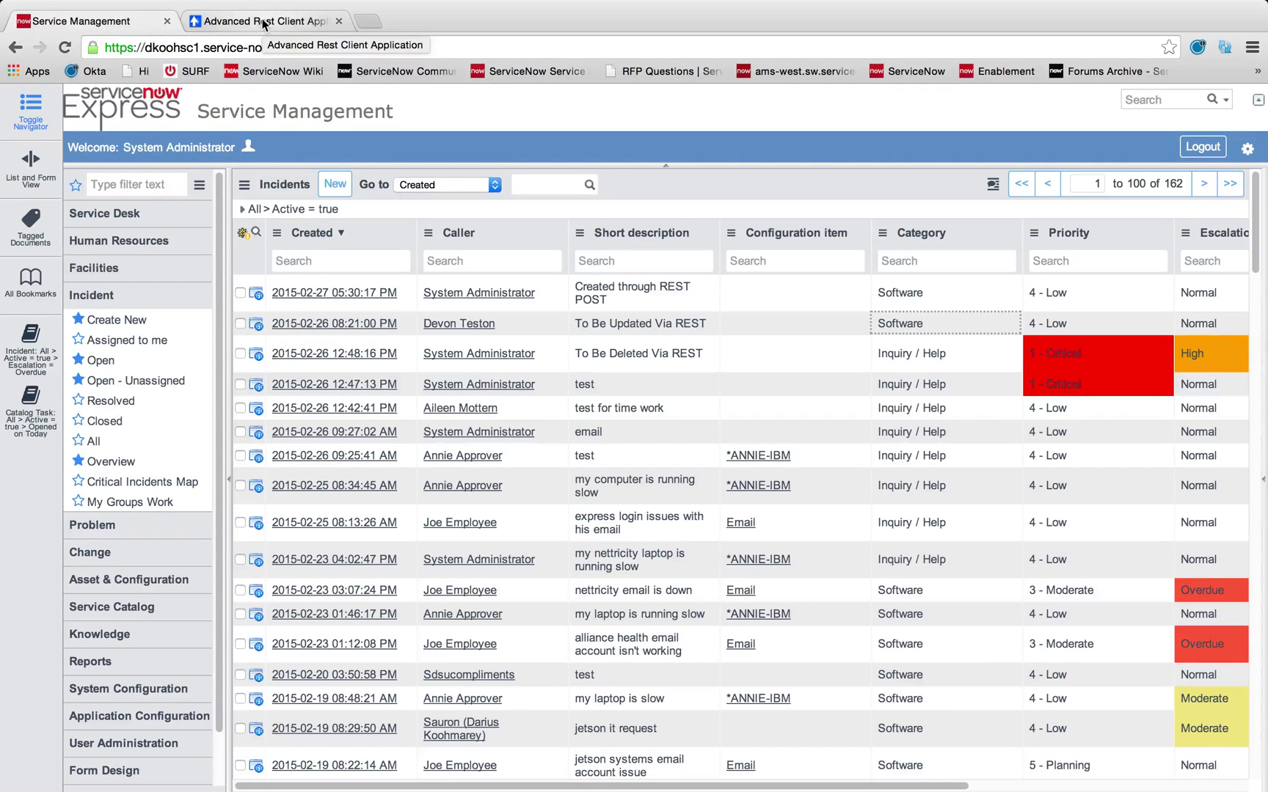
click(611, 352)
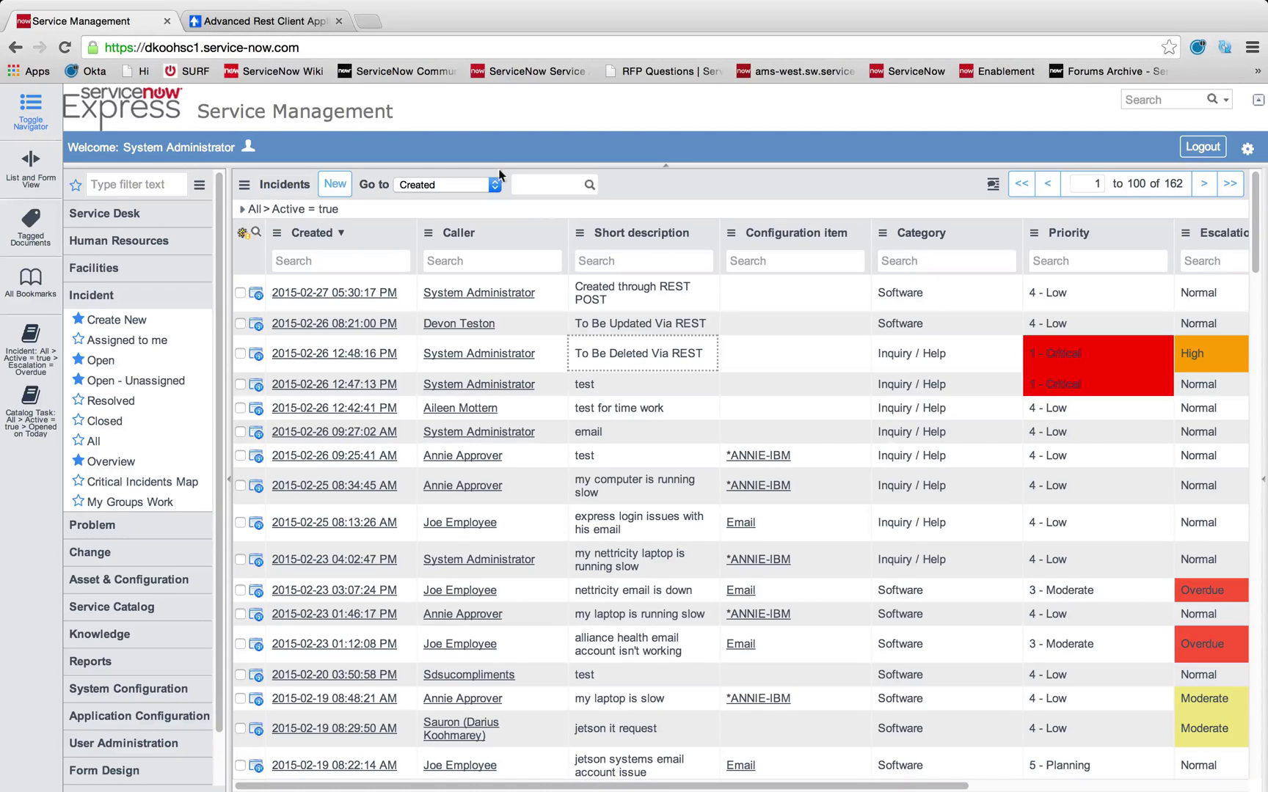
click(257, 22)
Step: Load the saved DELETE Example REST request and review its incident URL and Accept header
scroll(432, 436, up, 10)
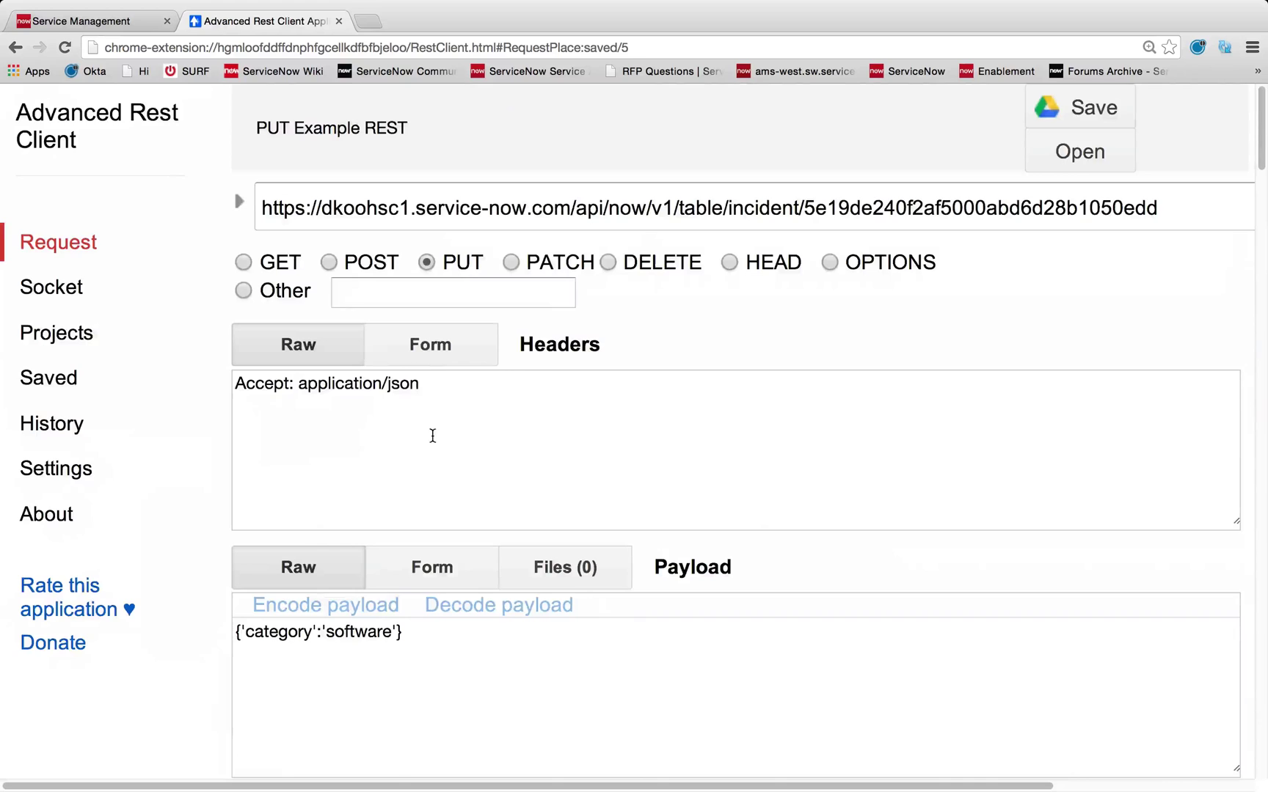
click(53, 377)
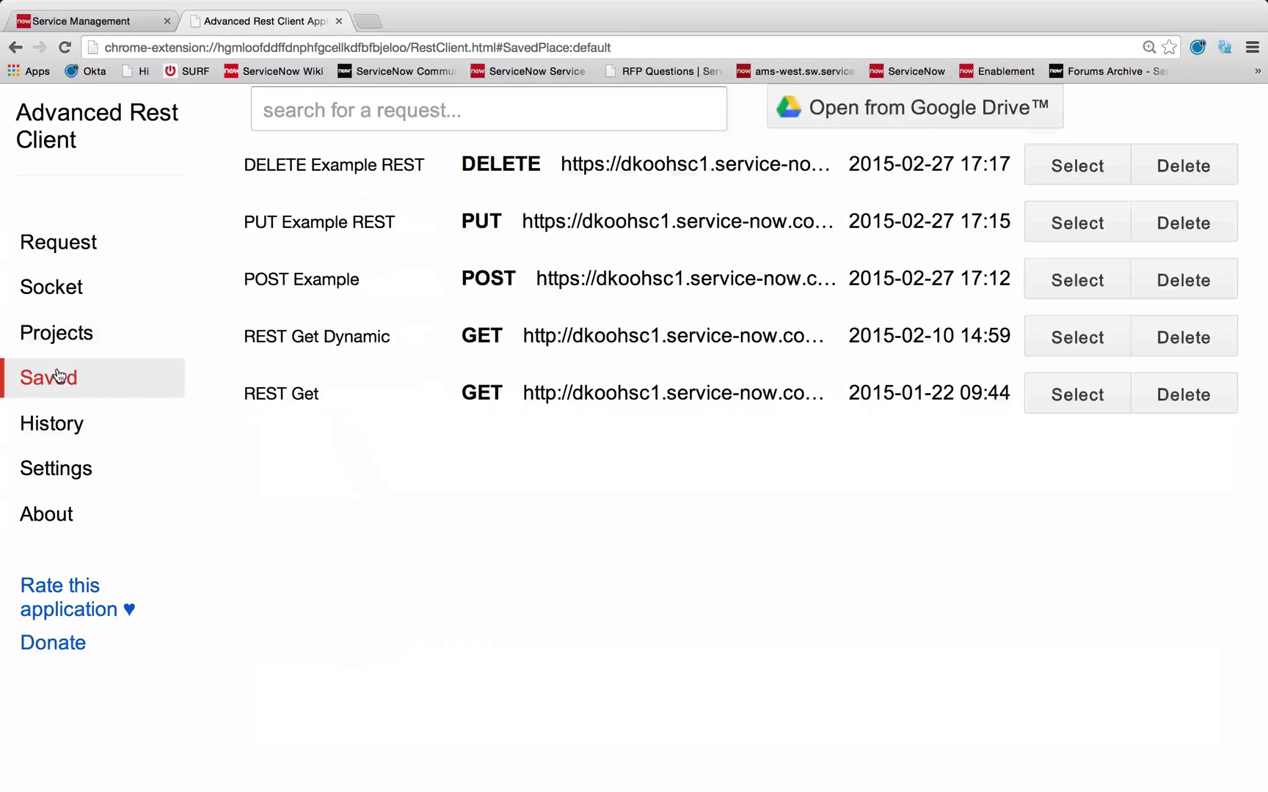
click(1098, 170)
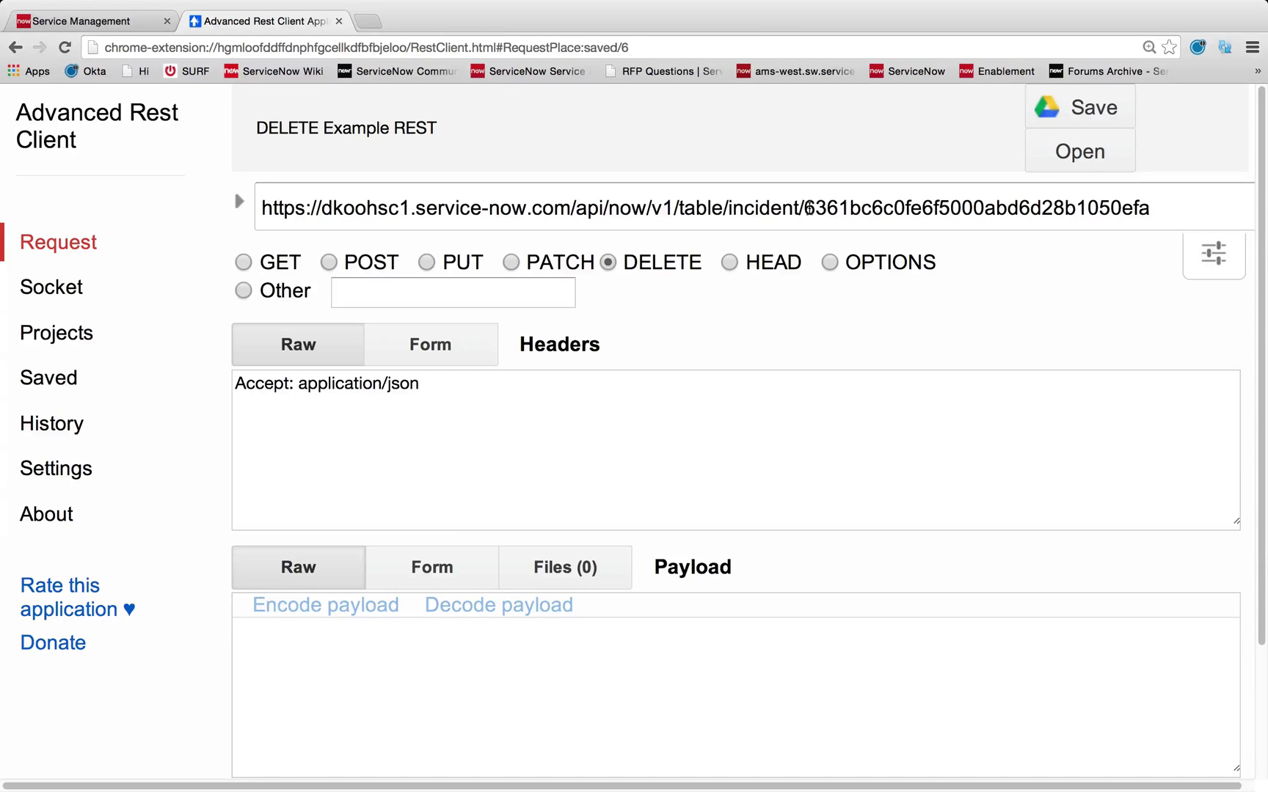
drag(805, 207, 1042, 207)
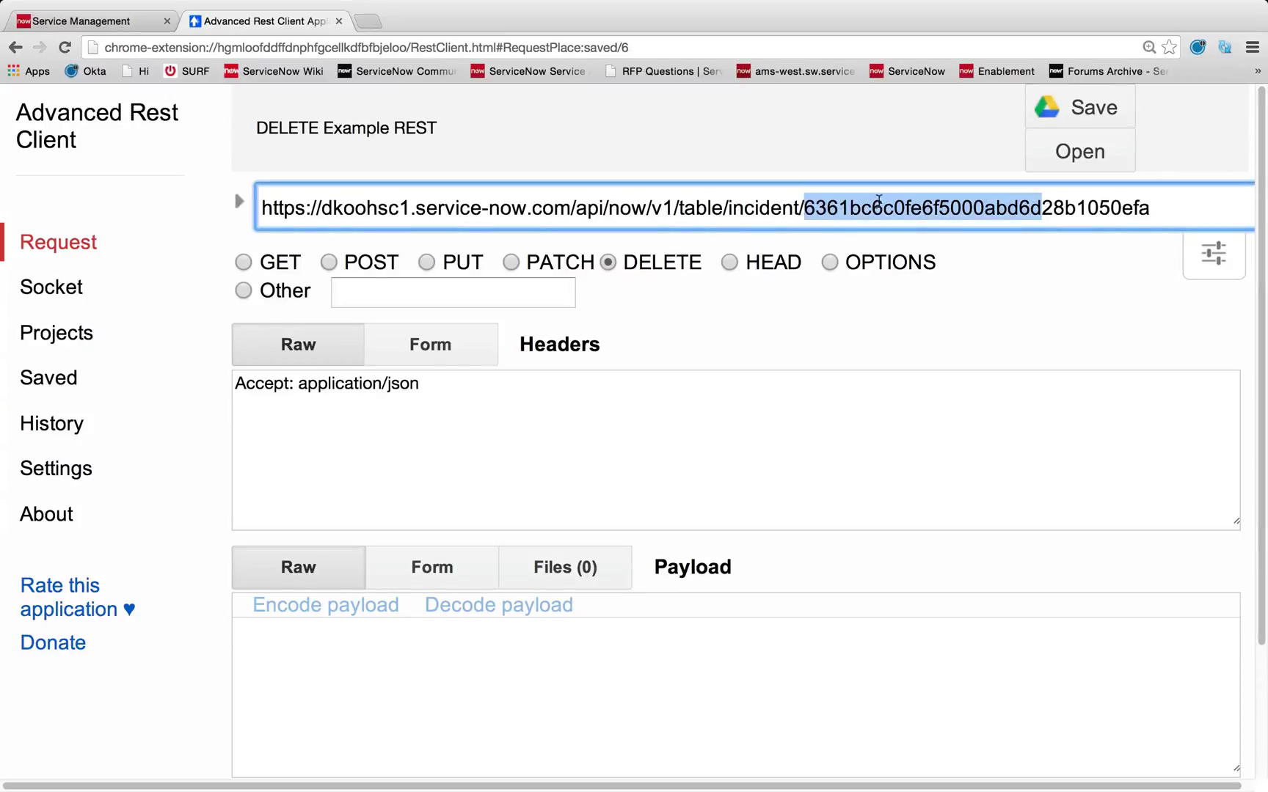
click(883, 207)
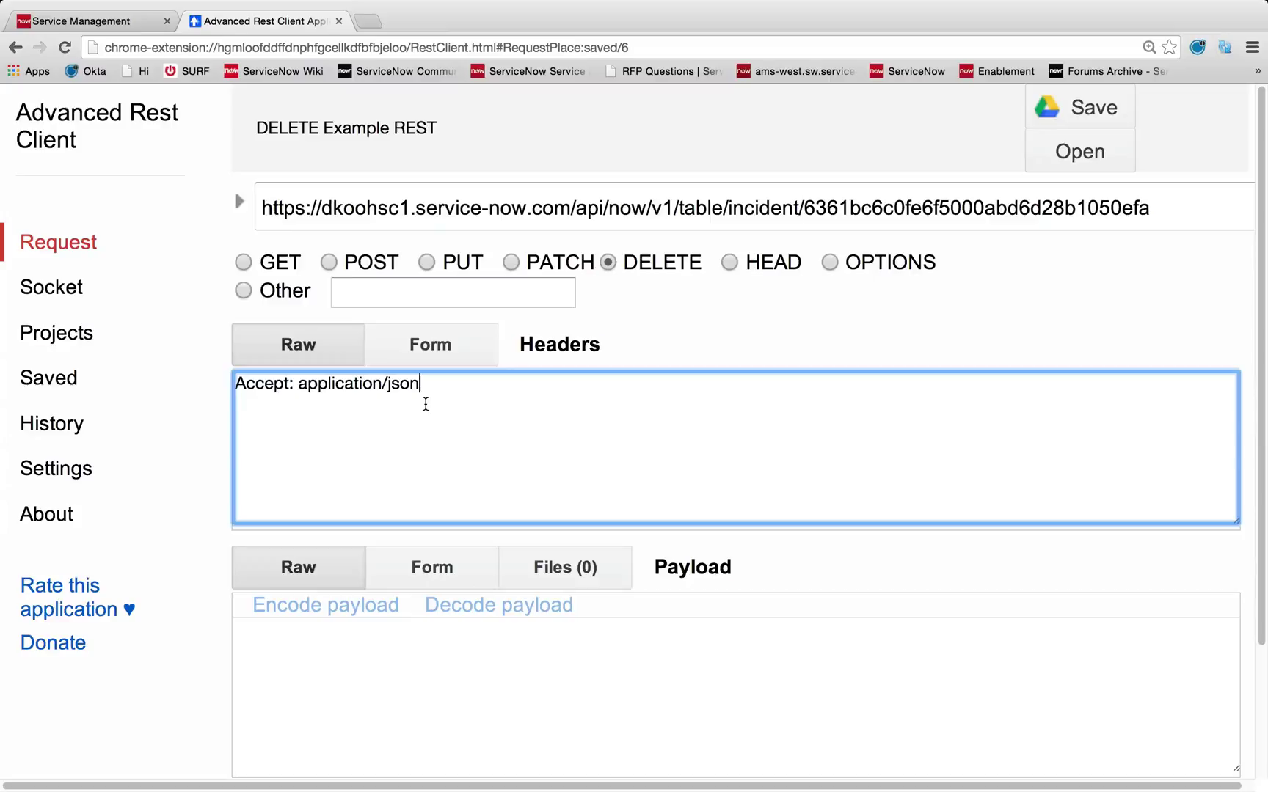
click(425, 402)
Step: Send the DELETE request and confirm the 204 No Content response
scroll(811, 327, down, 3)
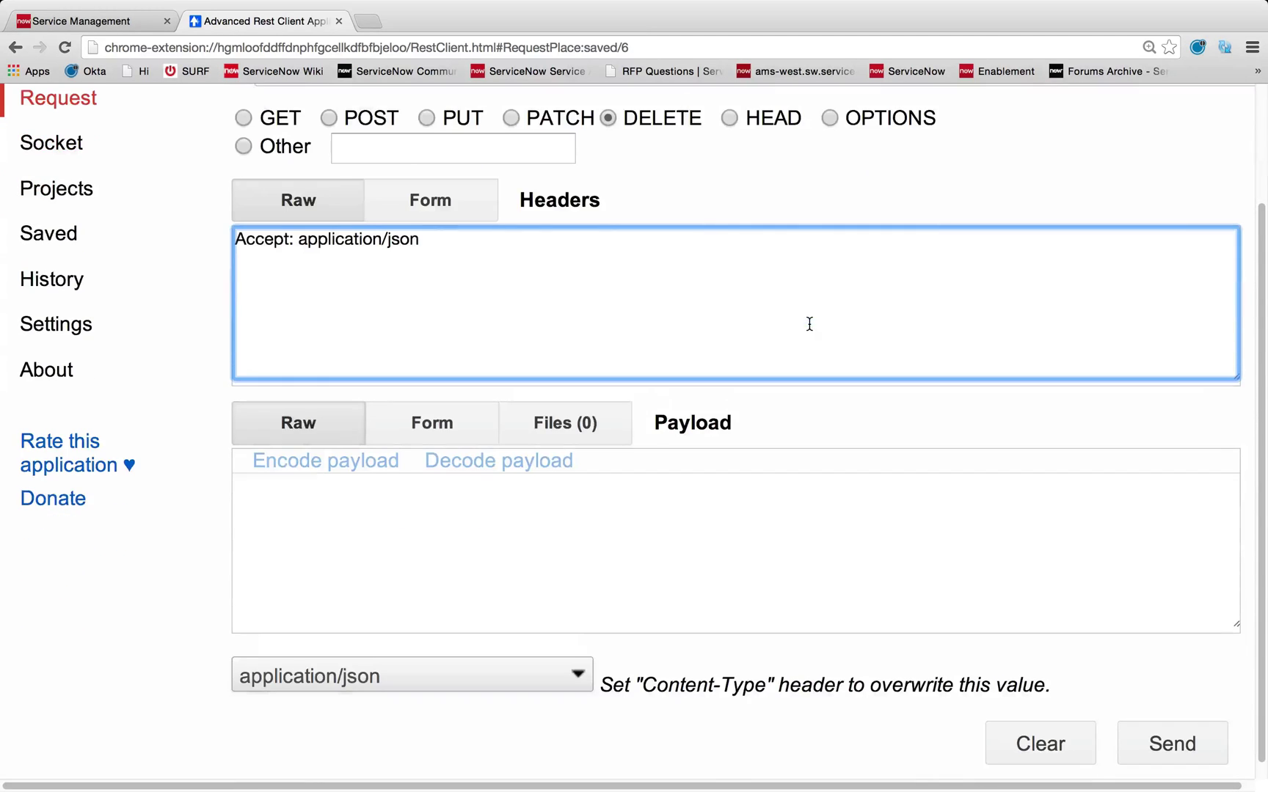
click(1140, 743)
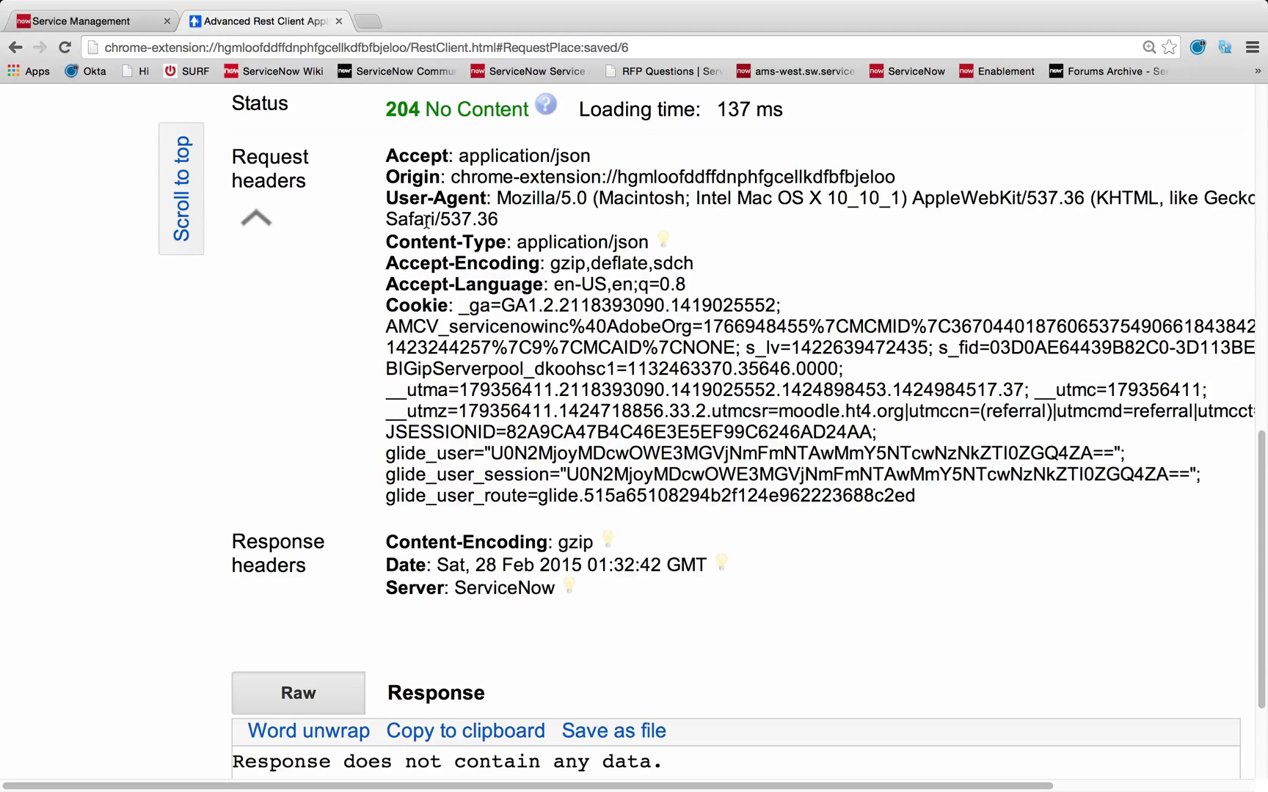
drag(385, 108, 529, 110)
Step: Refresh the ServiceNow Incidents list to confirm 'To Be Deleted Via REST' is gone, leaving 161 records
click(110, 20)
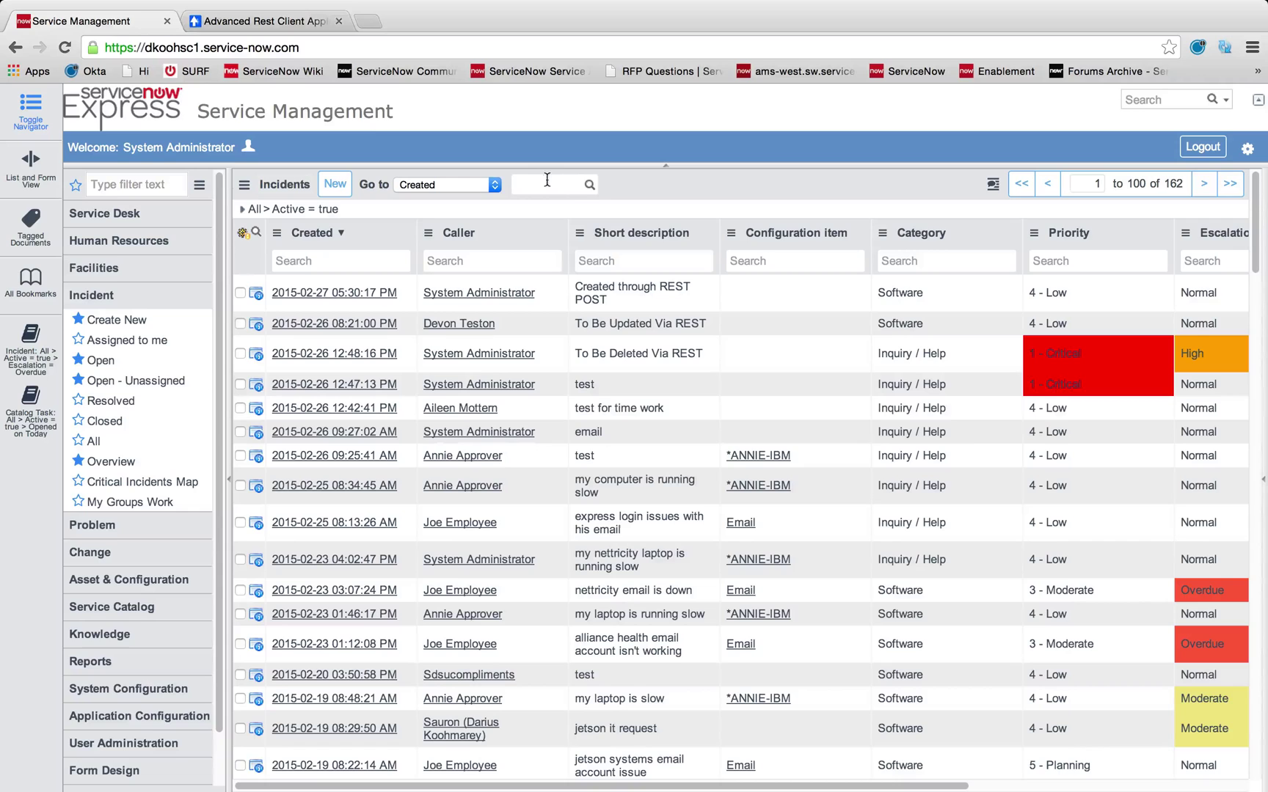
right_click(647, 190)
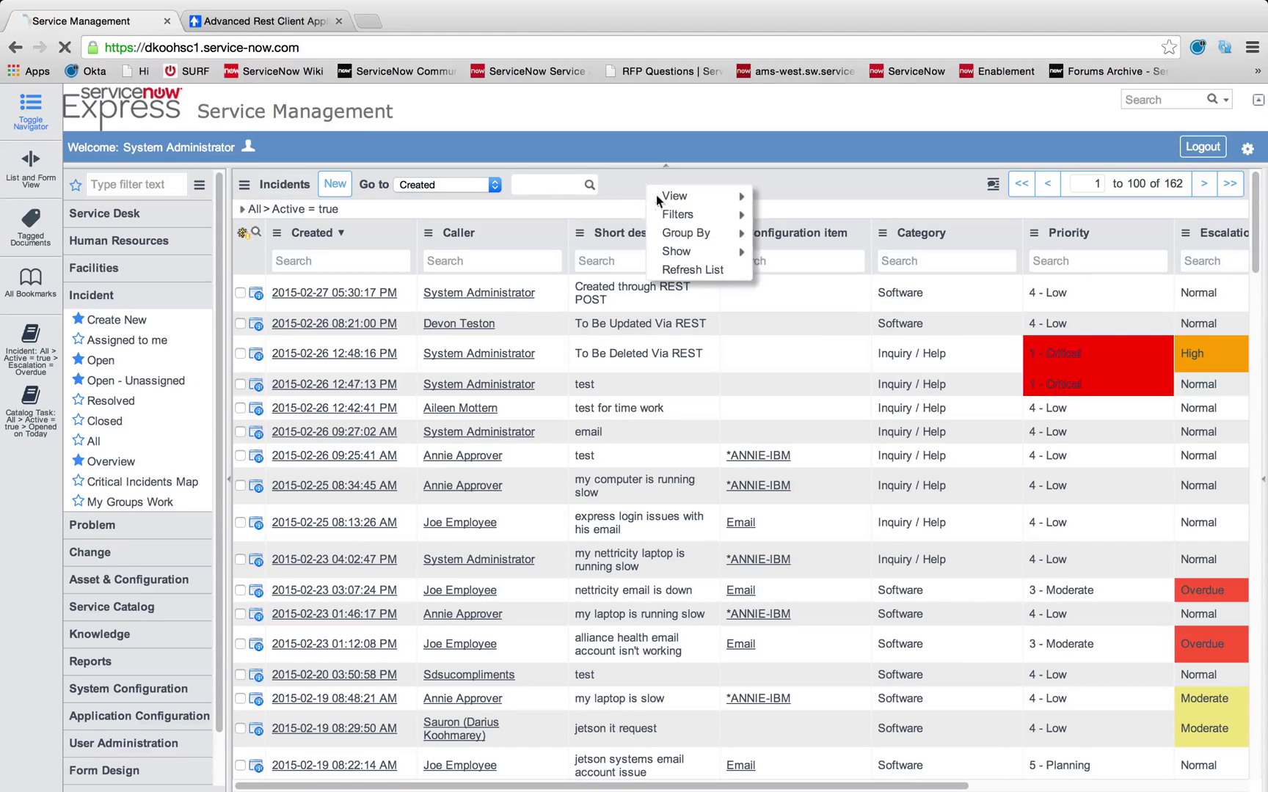
click(686, 270)
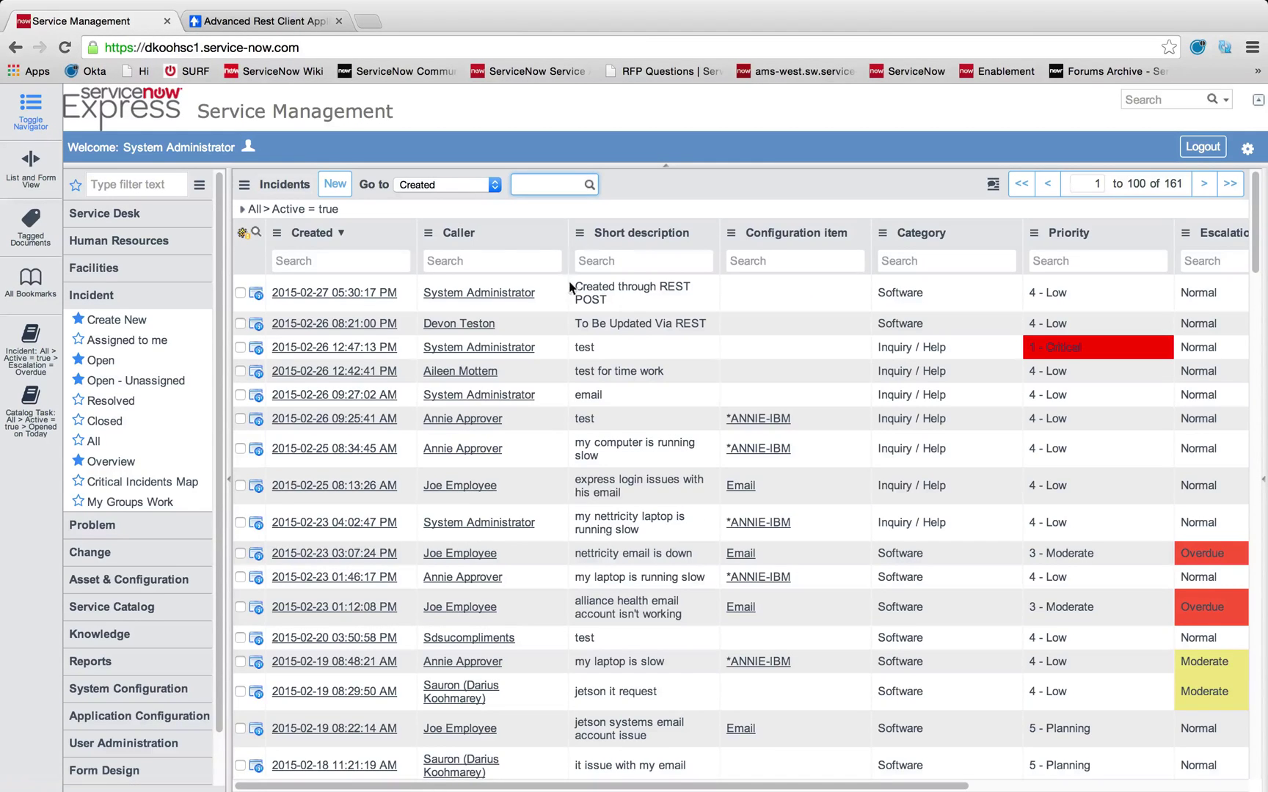